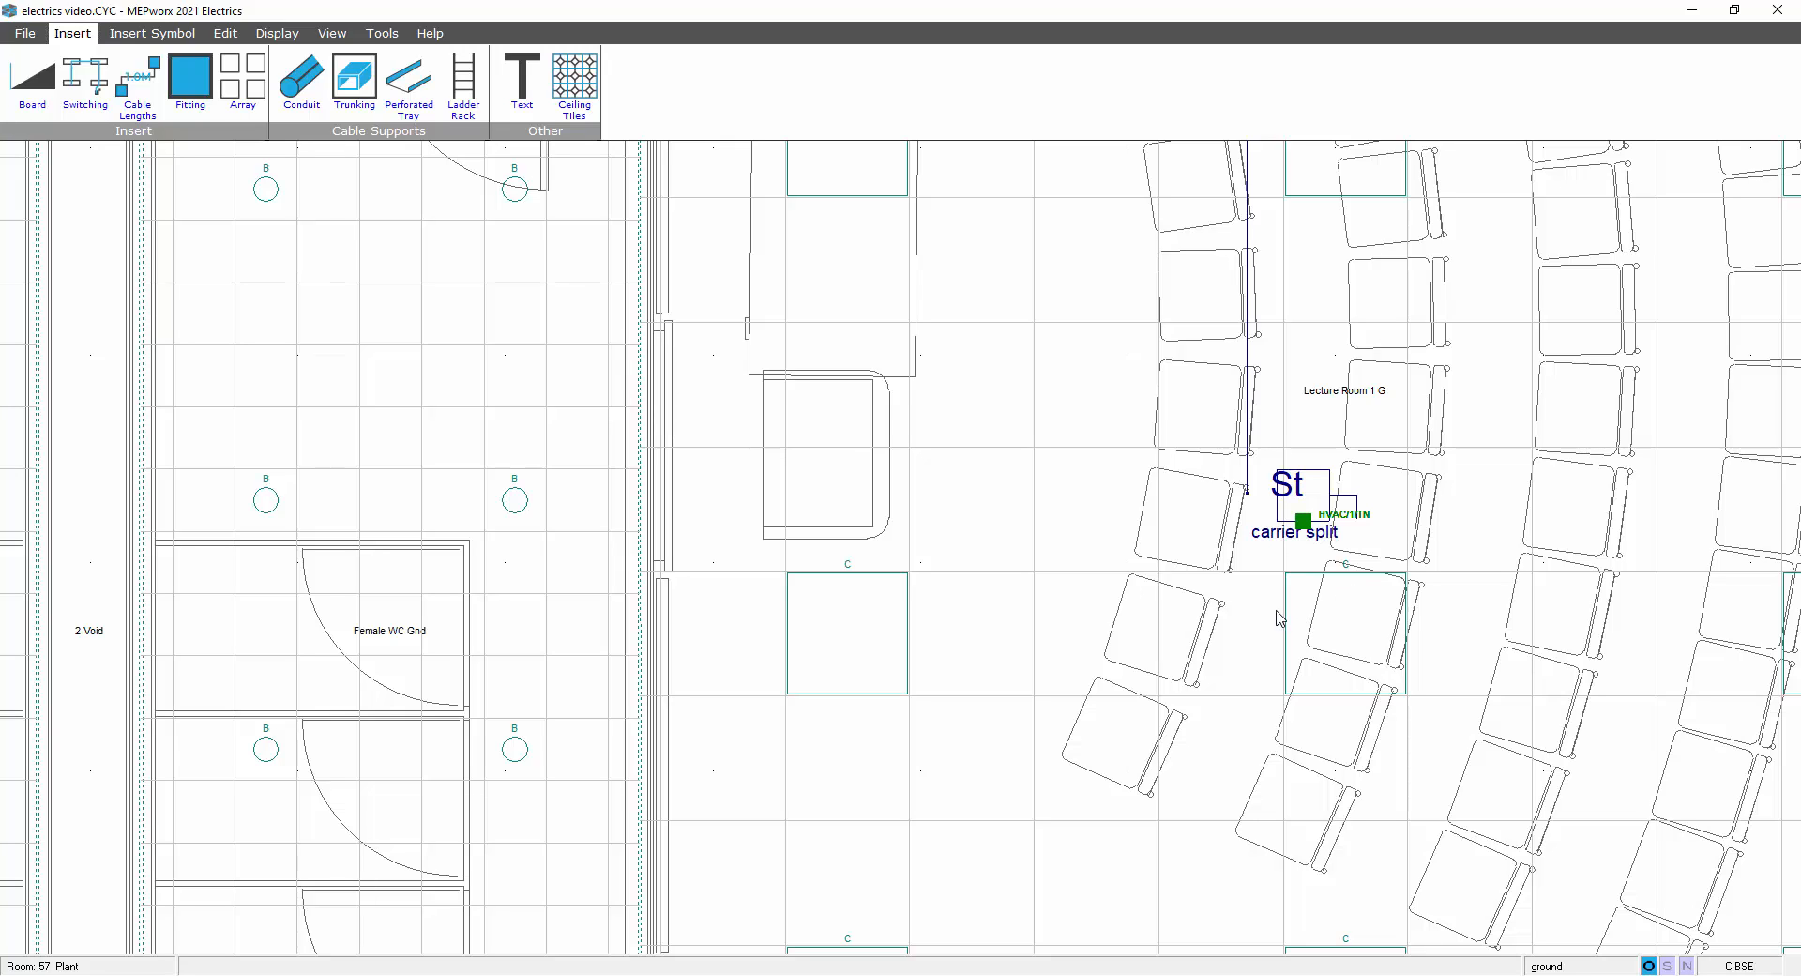
Step: Examine the carrier split unit's load values in balanced and unbalanced form, discarding any changes
double_click(1303, 537)
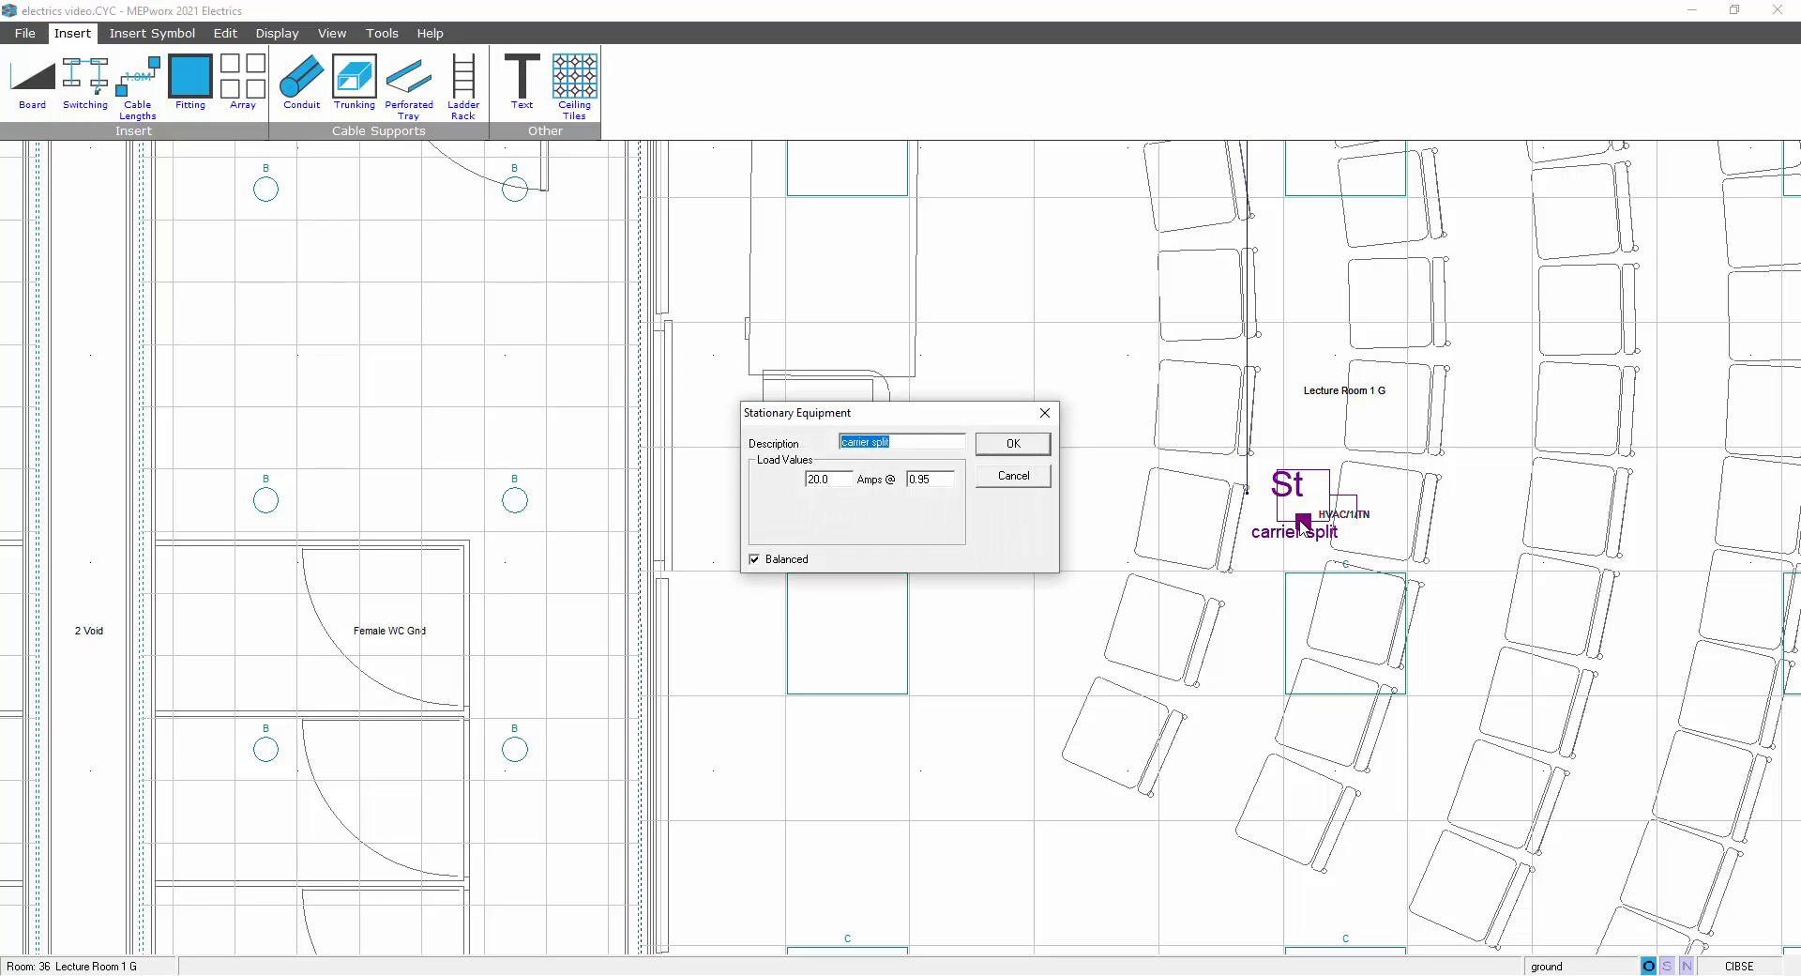
left_click(756, 561)
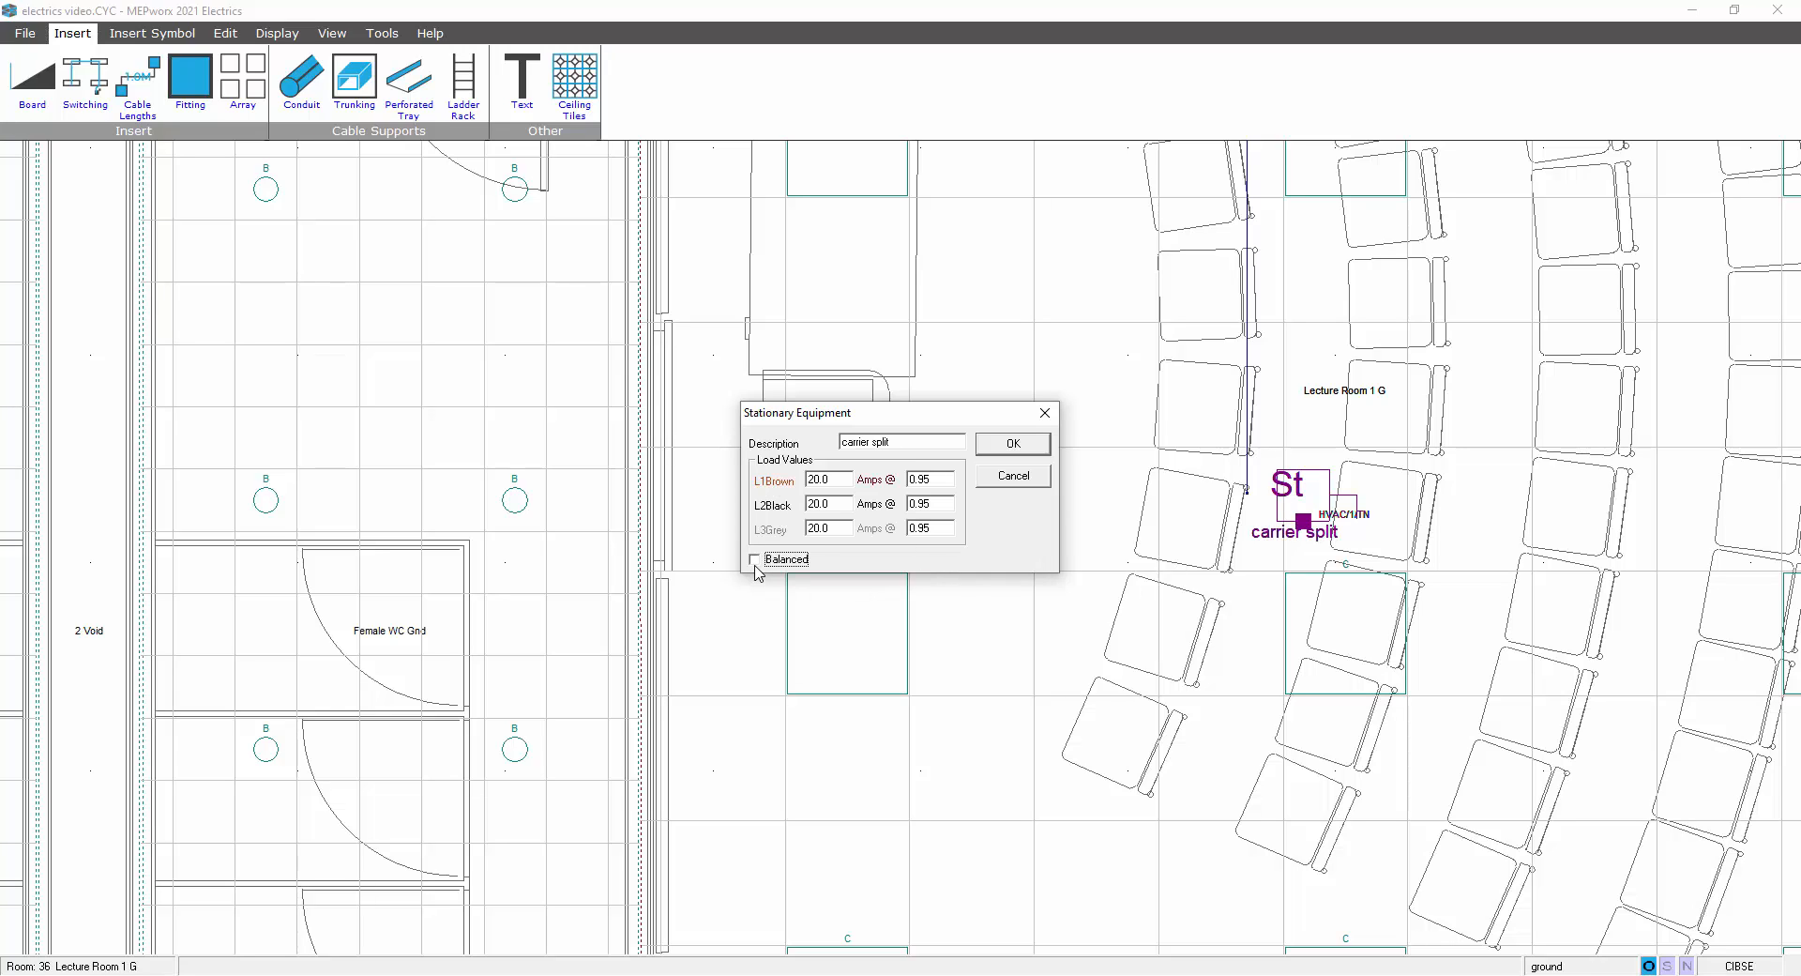
left_click(755, 560)
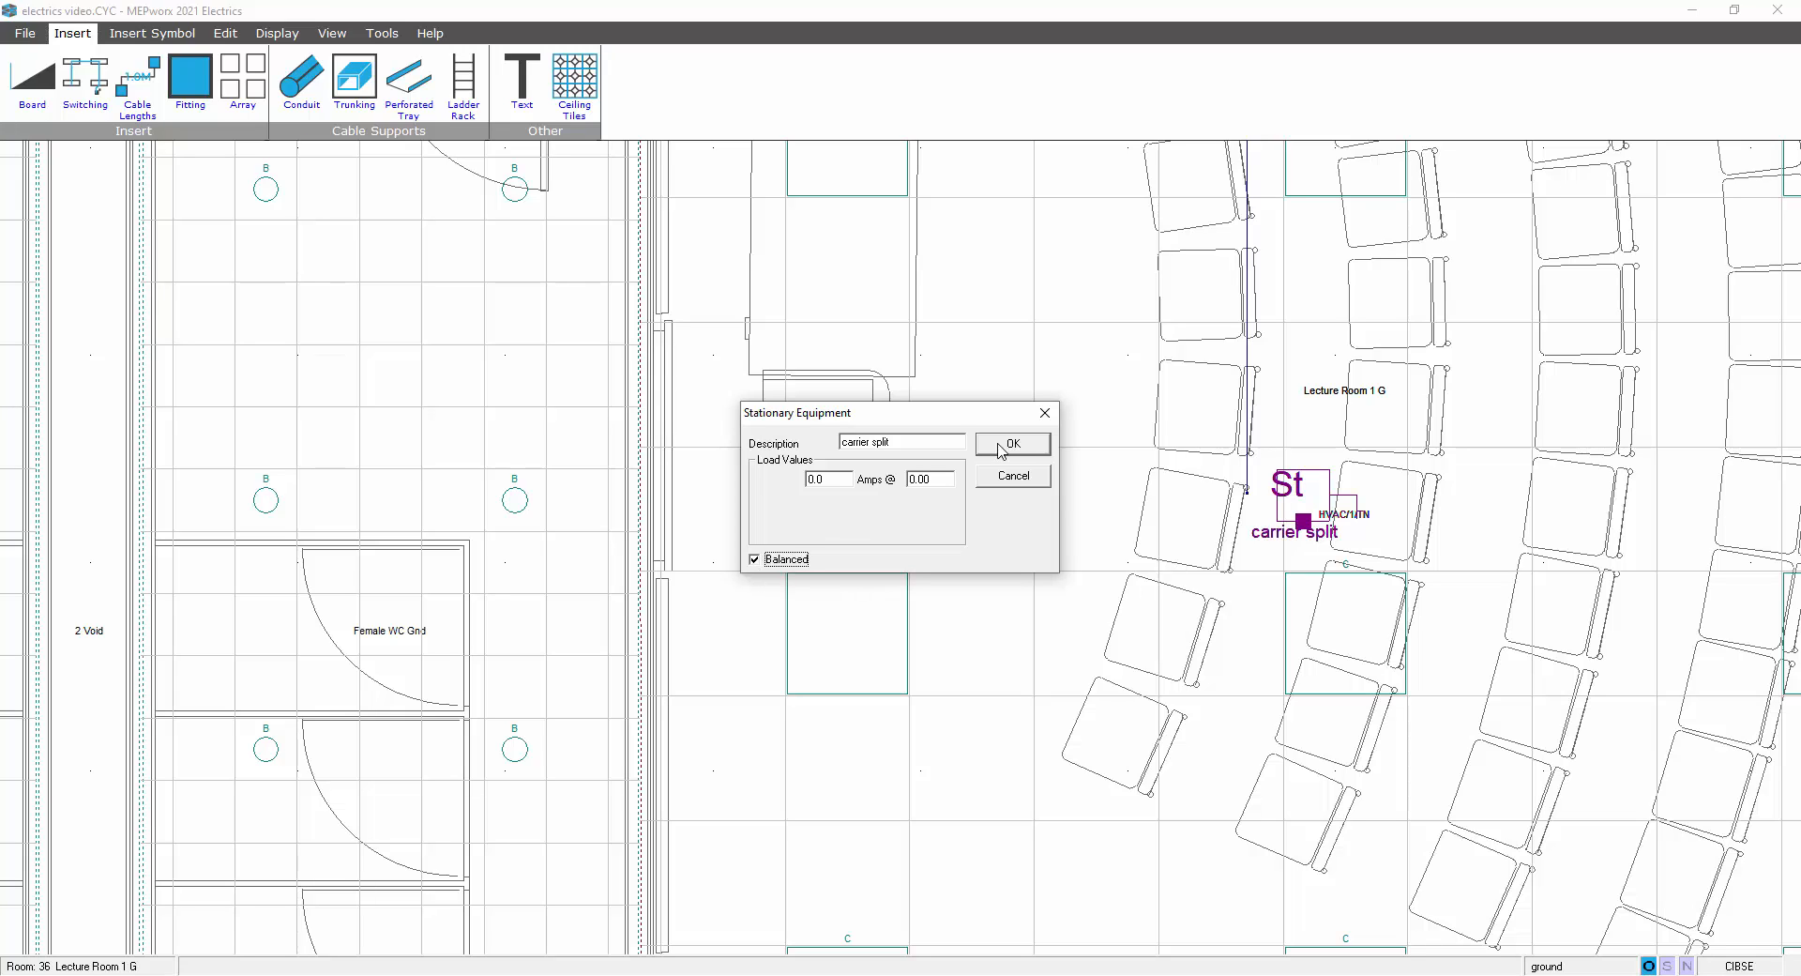
left_click(1045, 414)
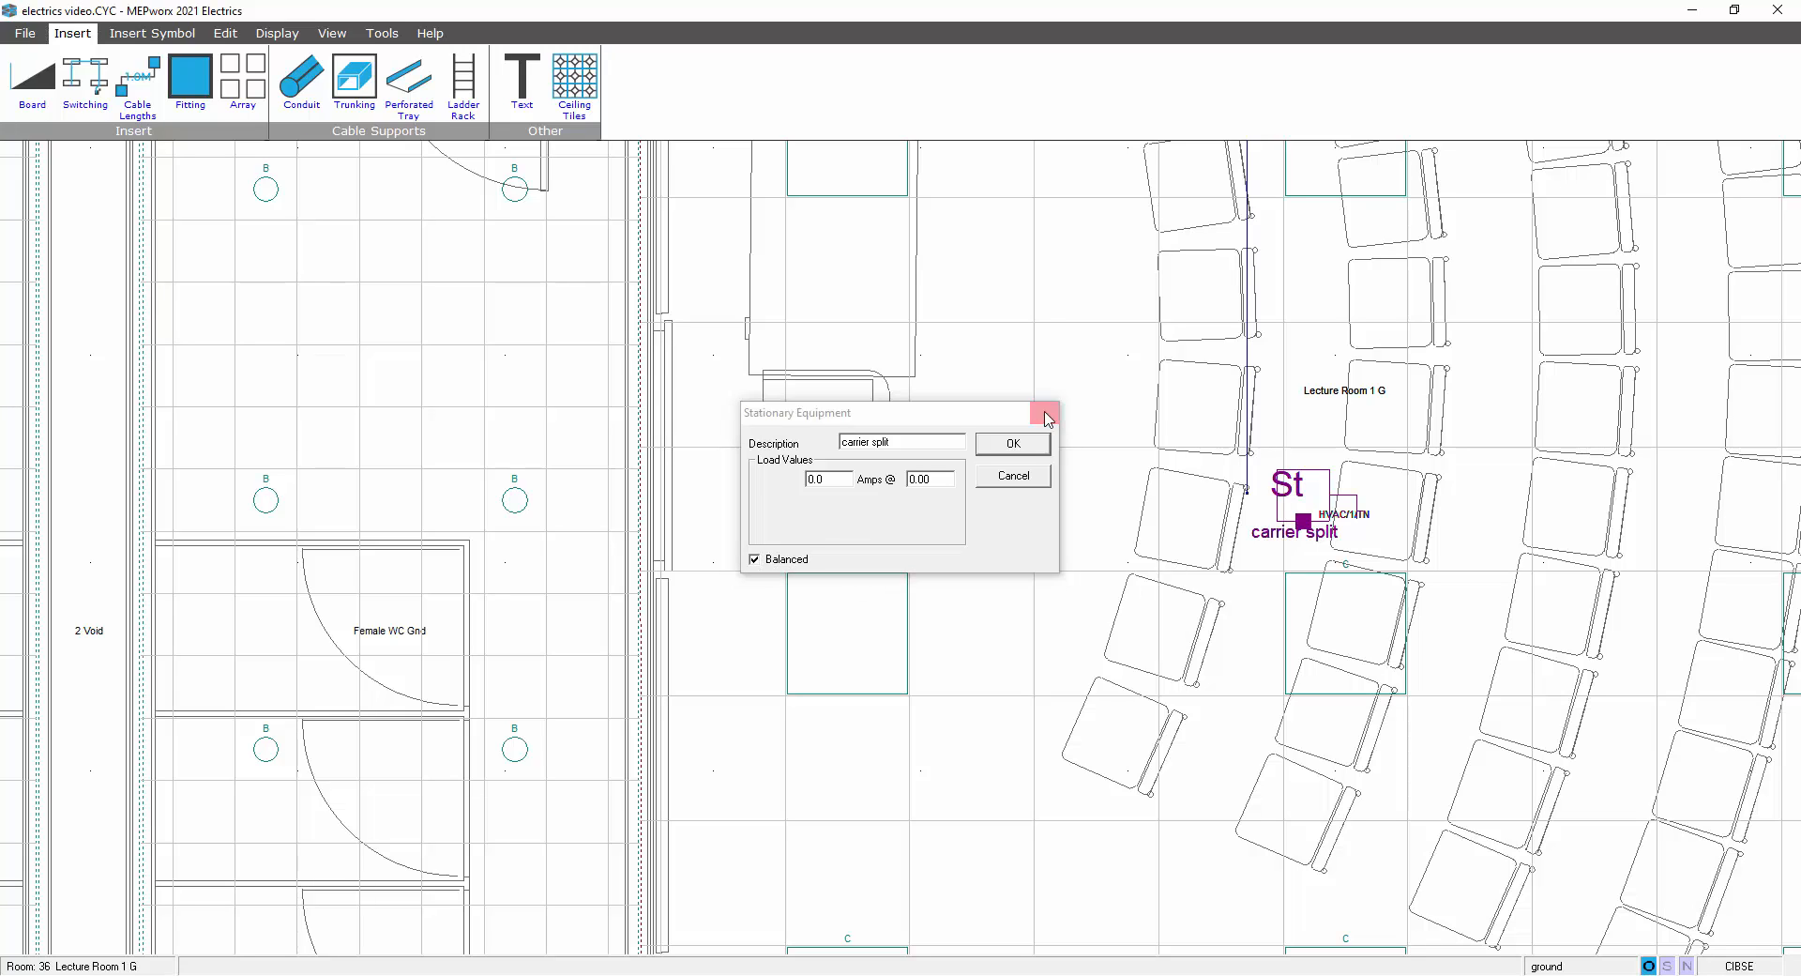
left_click(1308, 705)
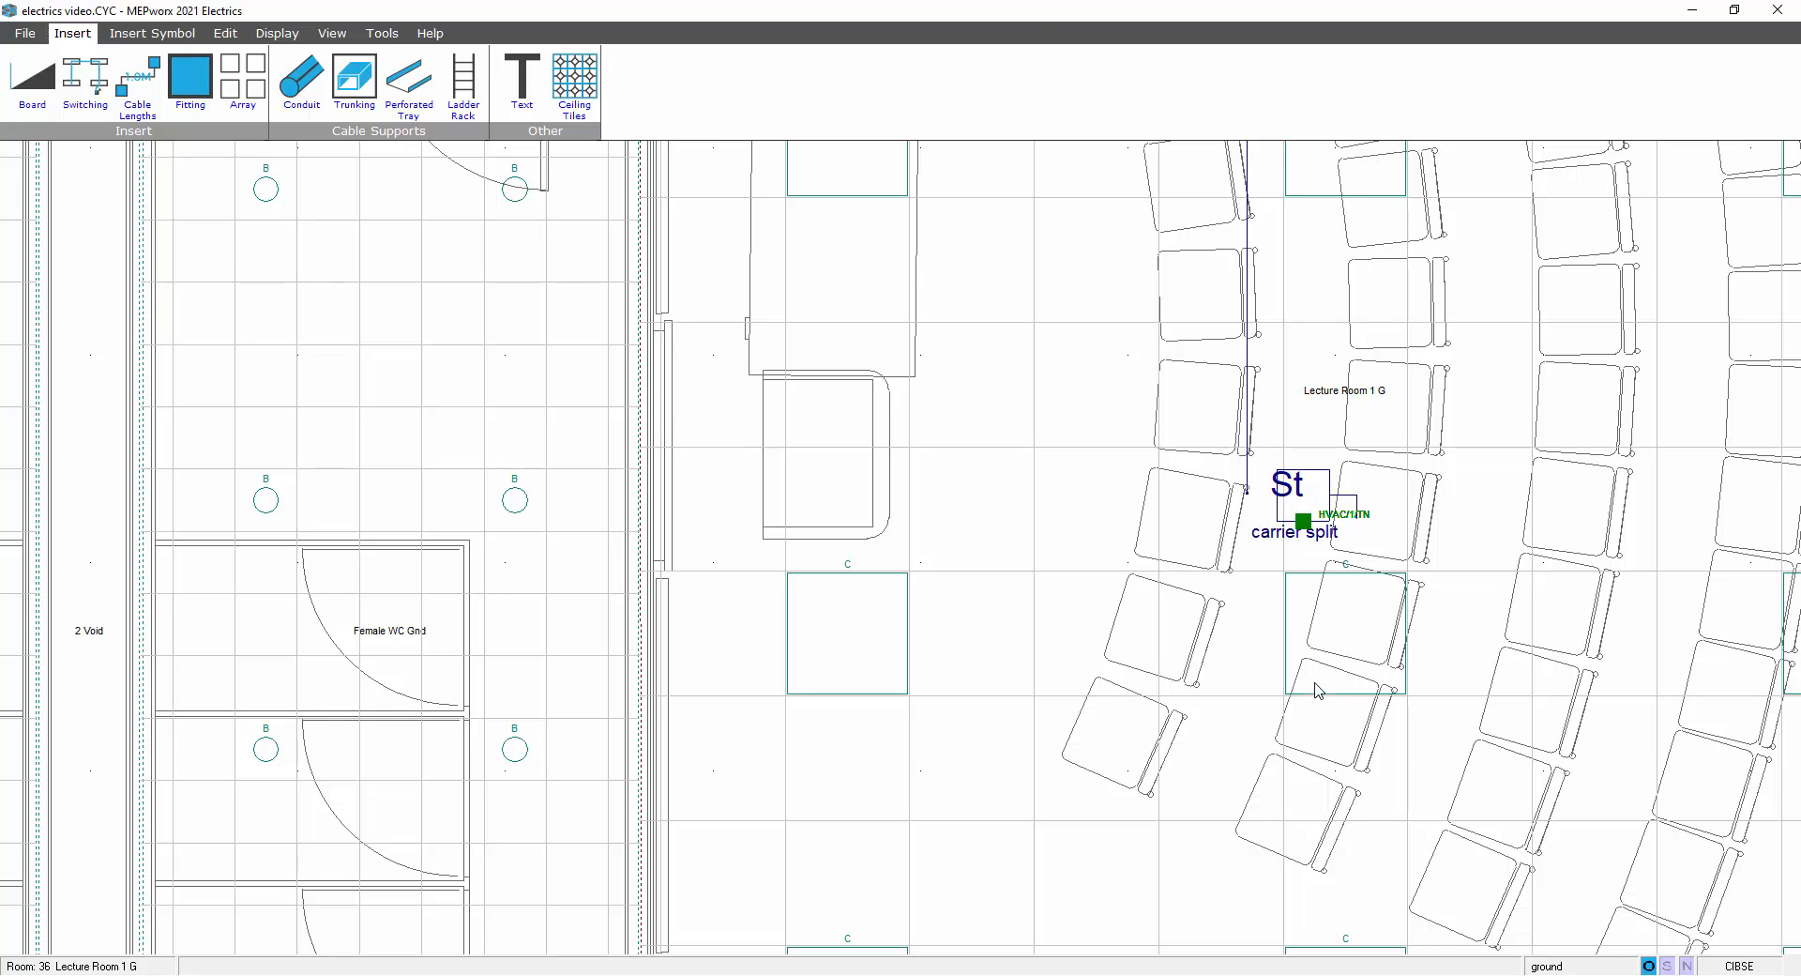
Step: Remove the HVAC switching from the carrier split unit in Lecture Room 1 and review its load values
left_click(1304, 527)
left_click(1302, 522)
double_click(1304, 522)
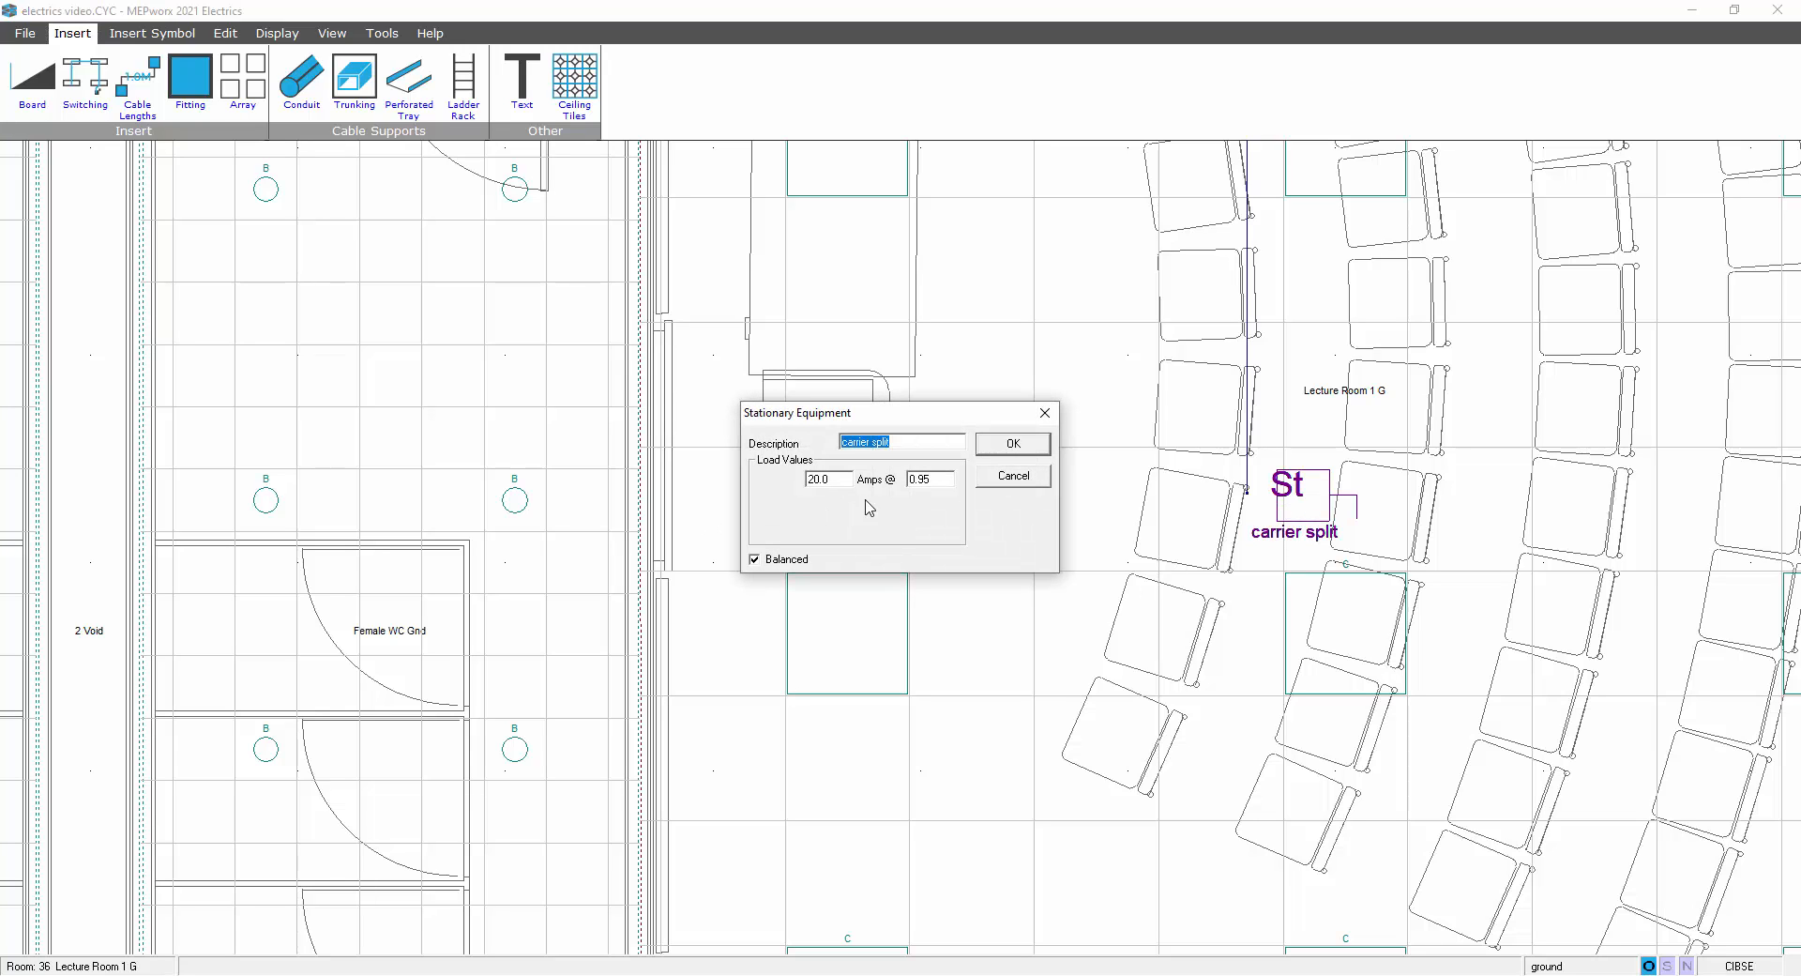
left_click(1044, 412)
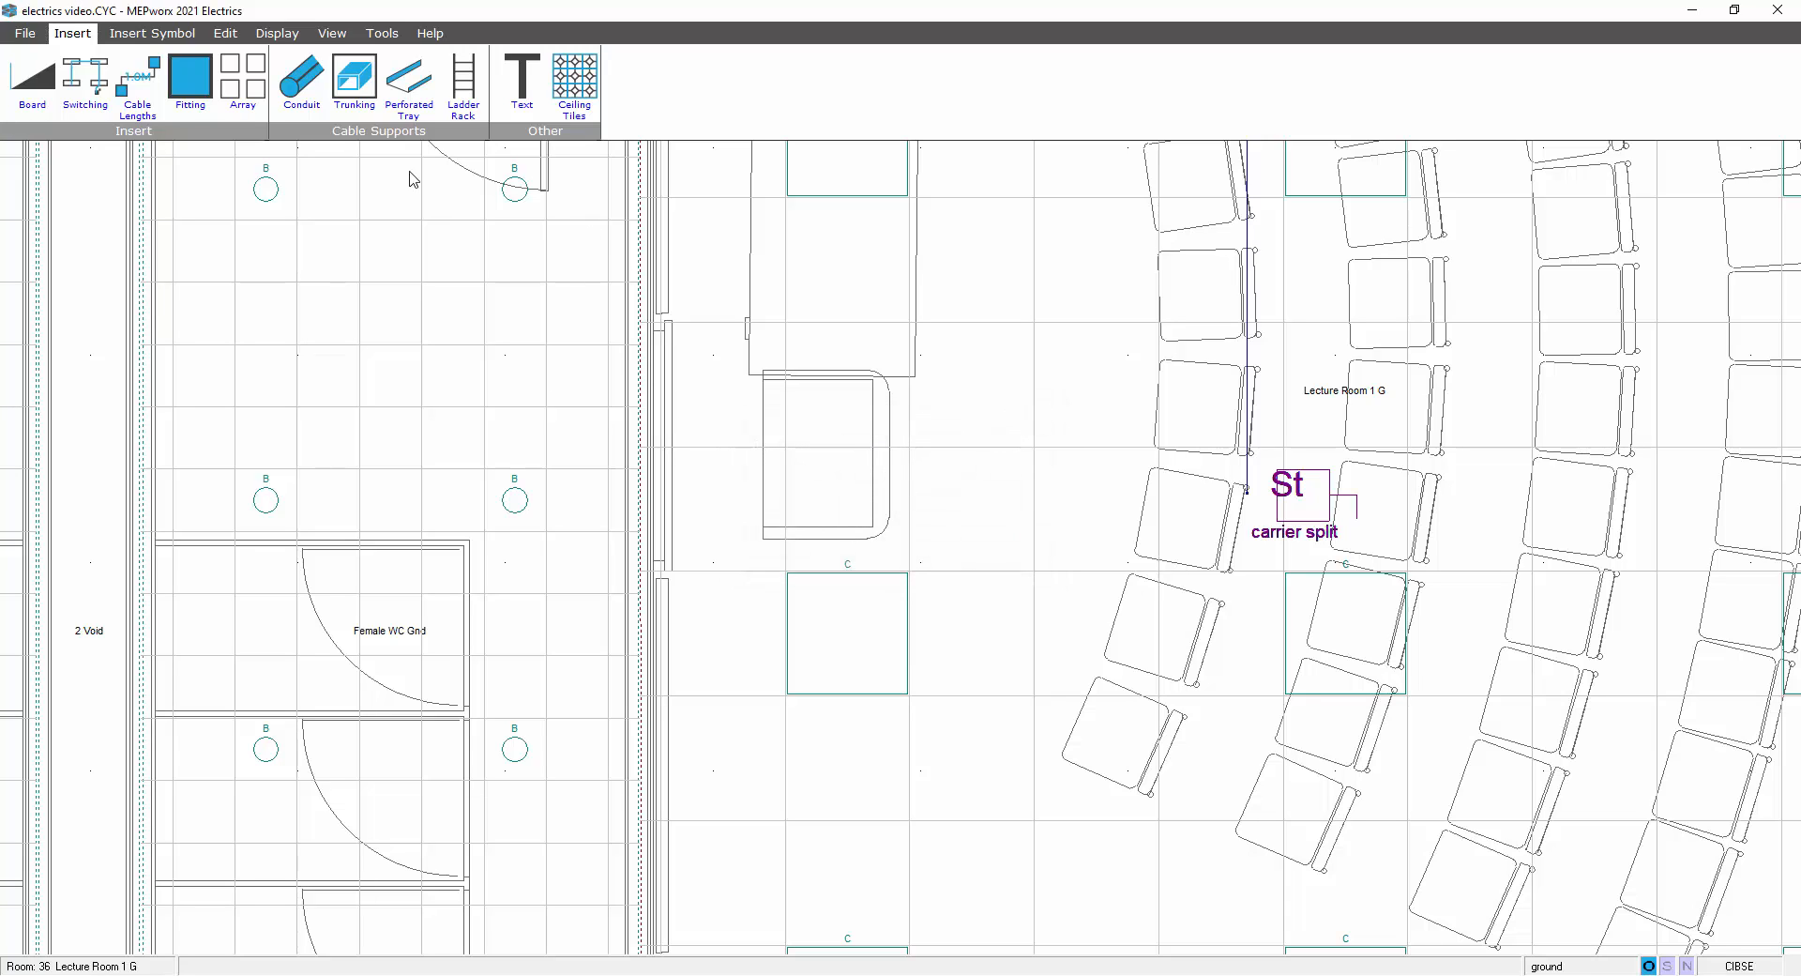
Step: Review the switching deletion choices in the electrical display options without changing them
left_click(277, 33)
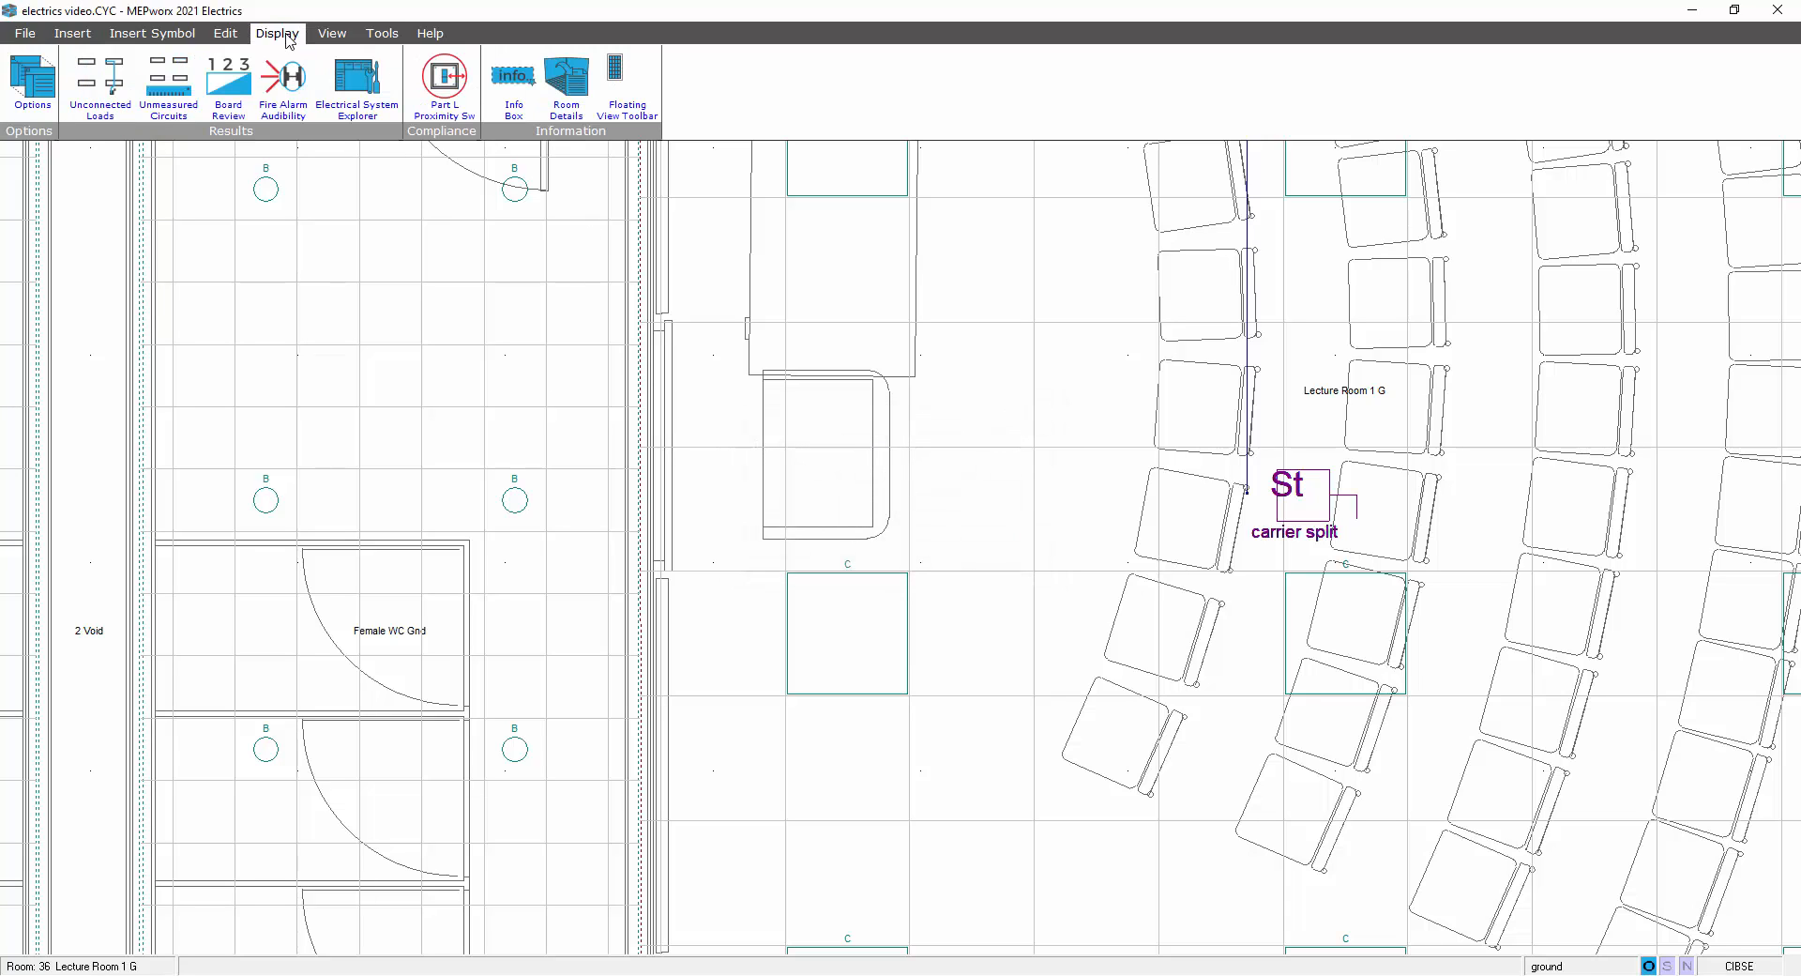
left_click(36, 80)
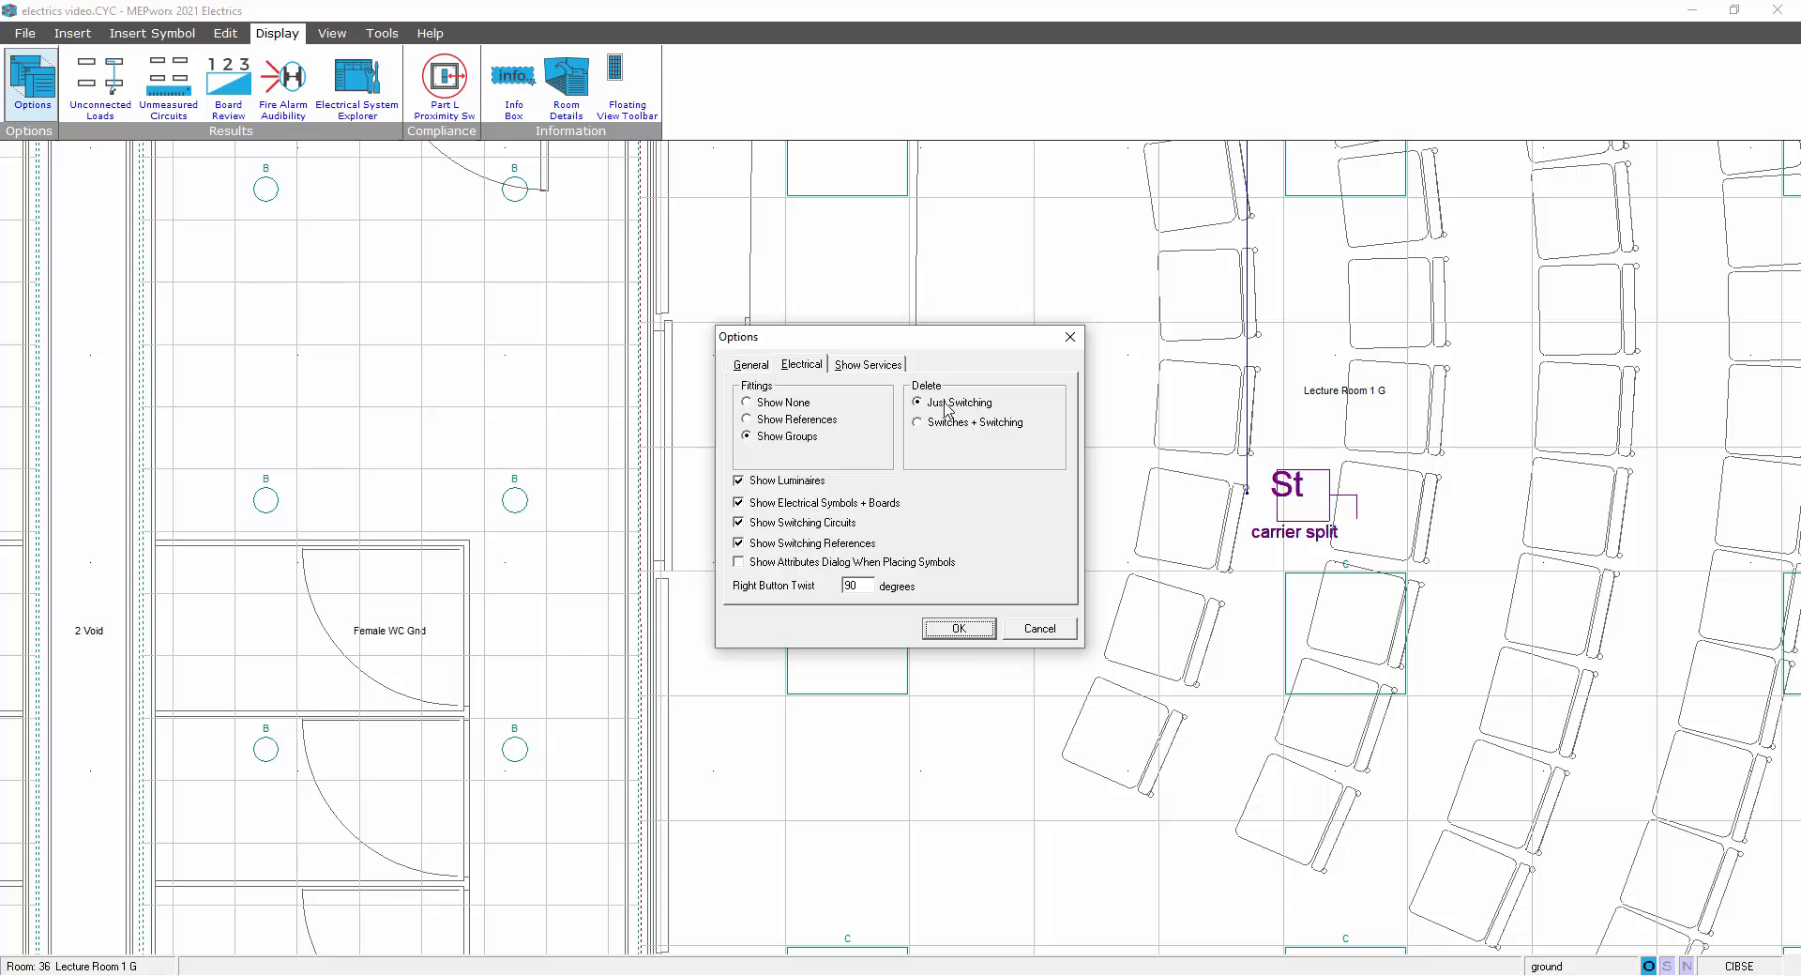
left_click(1069, 336)
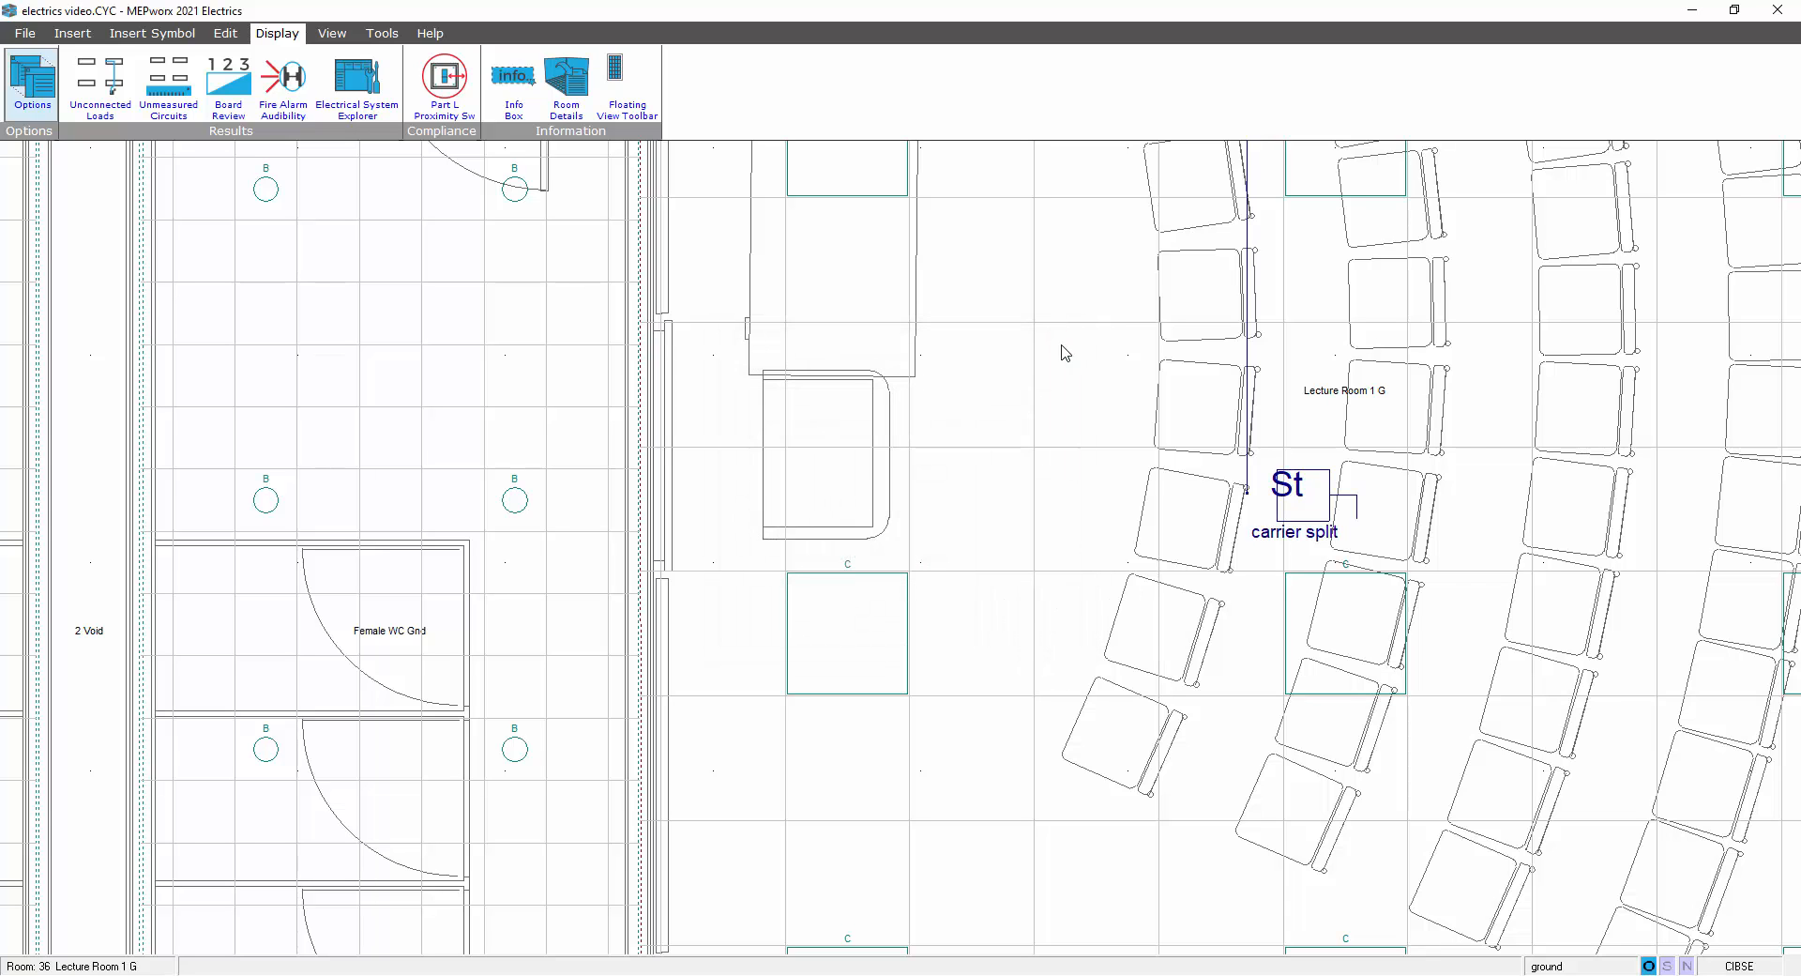
Step: Connect the carrier split unit in Lecture Room 1 to way 3 of the HVAC board, using phase TP+N
scroll(976, 404, "down", 3)
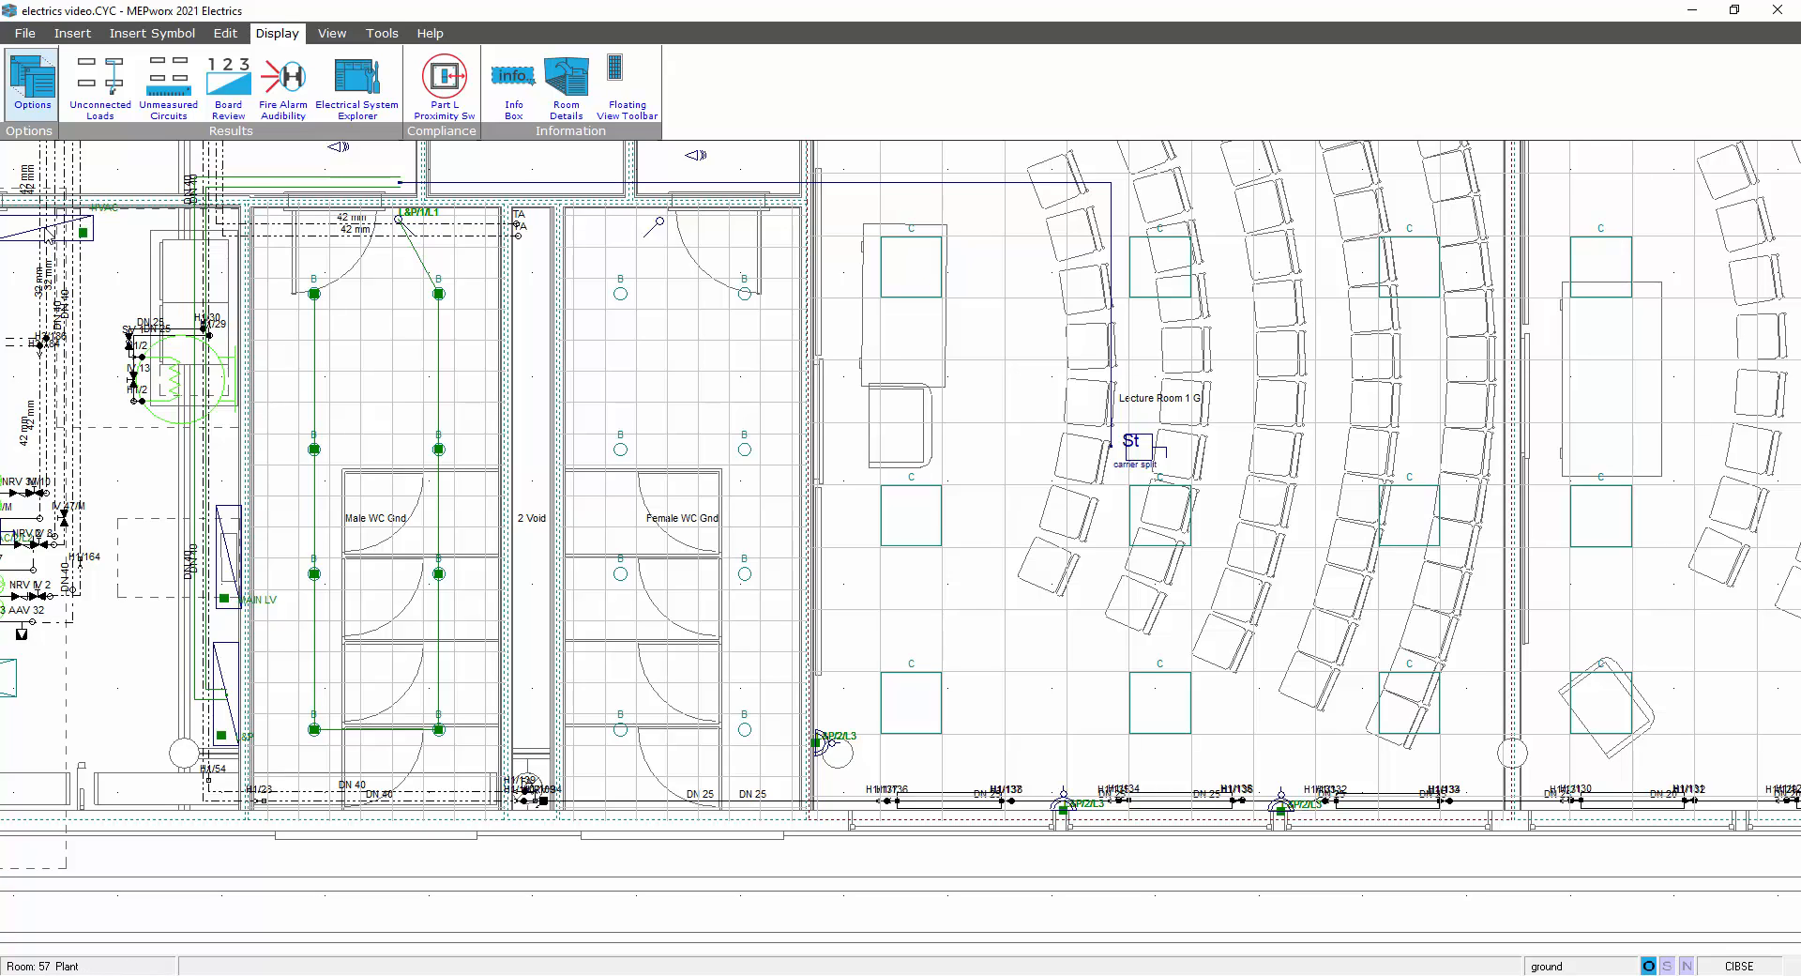
left_click(75, 34)
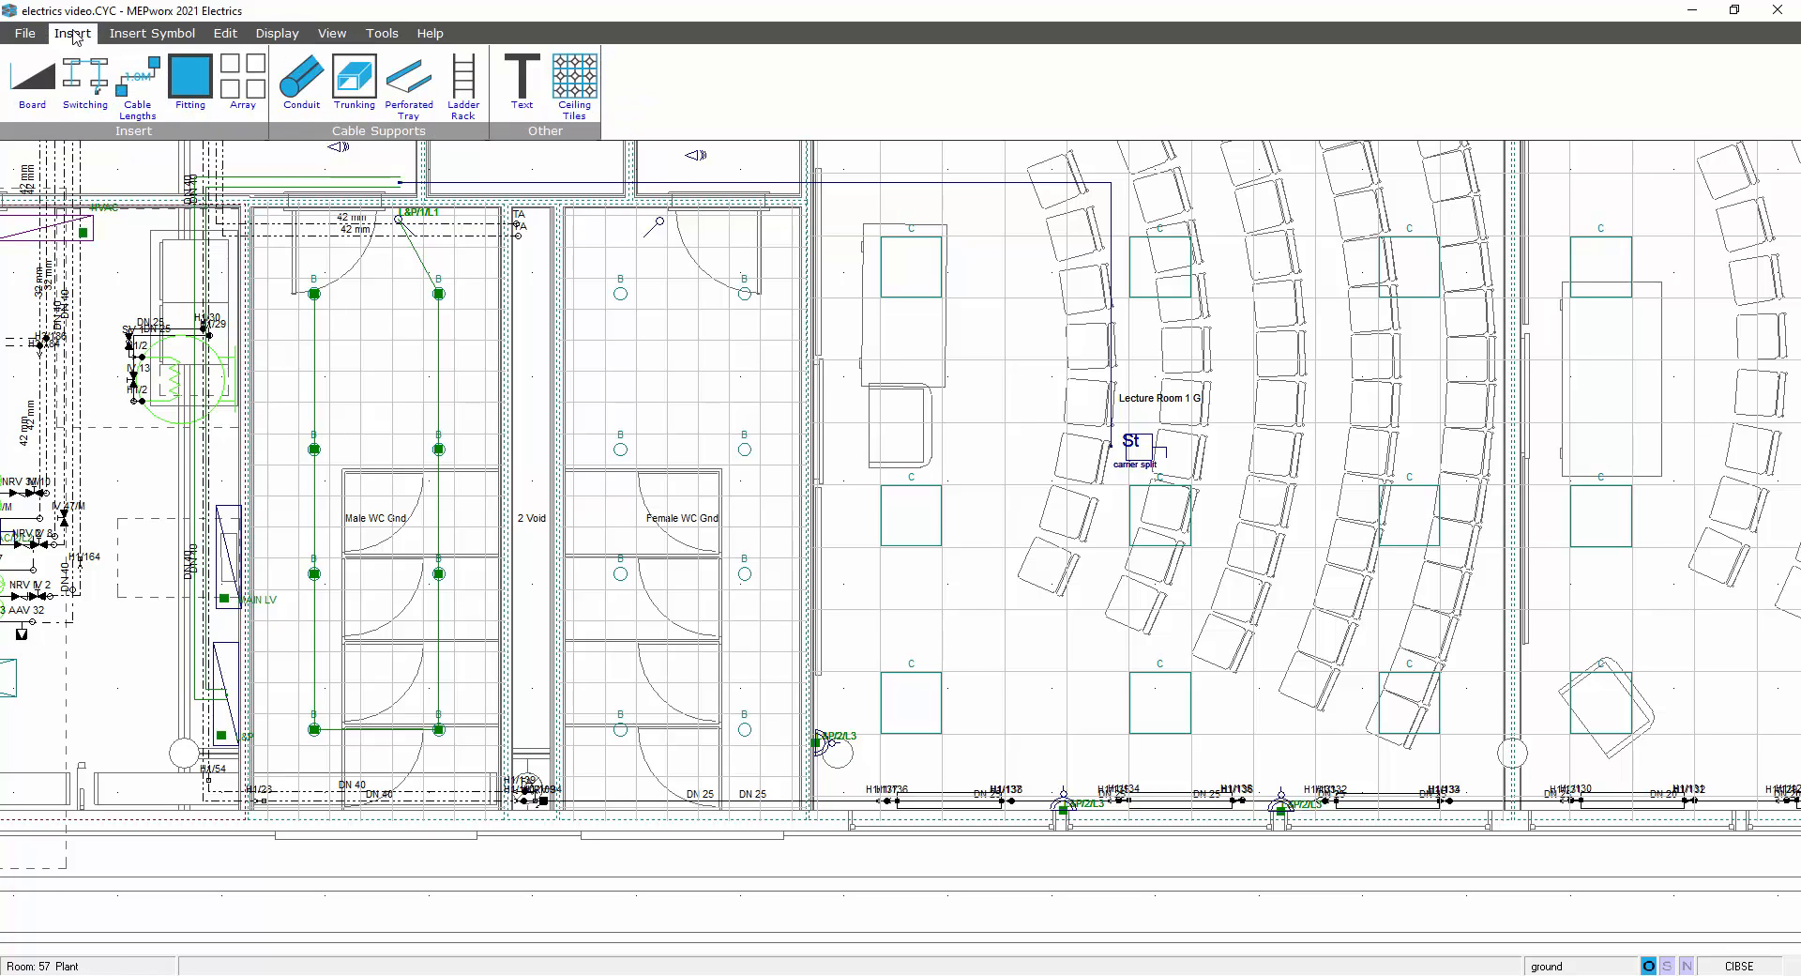
left_click(84, 77)
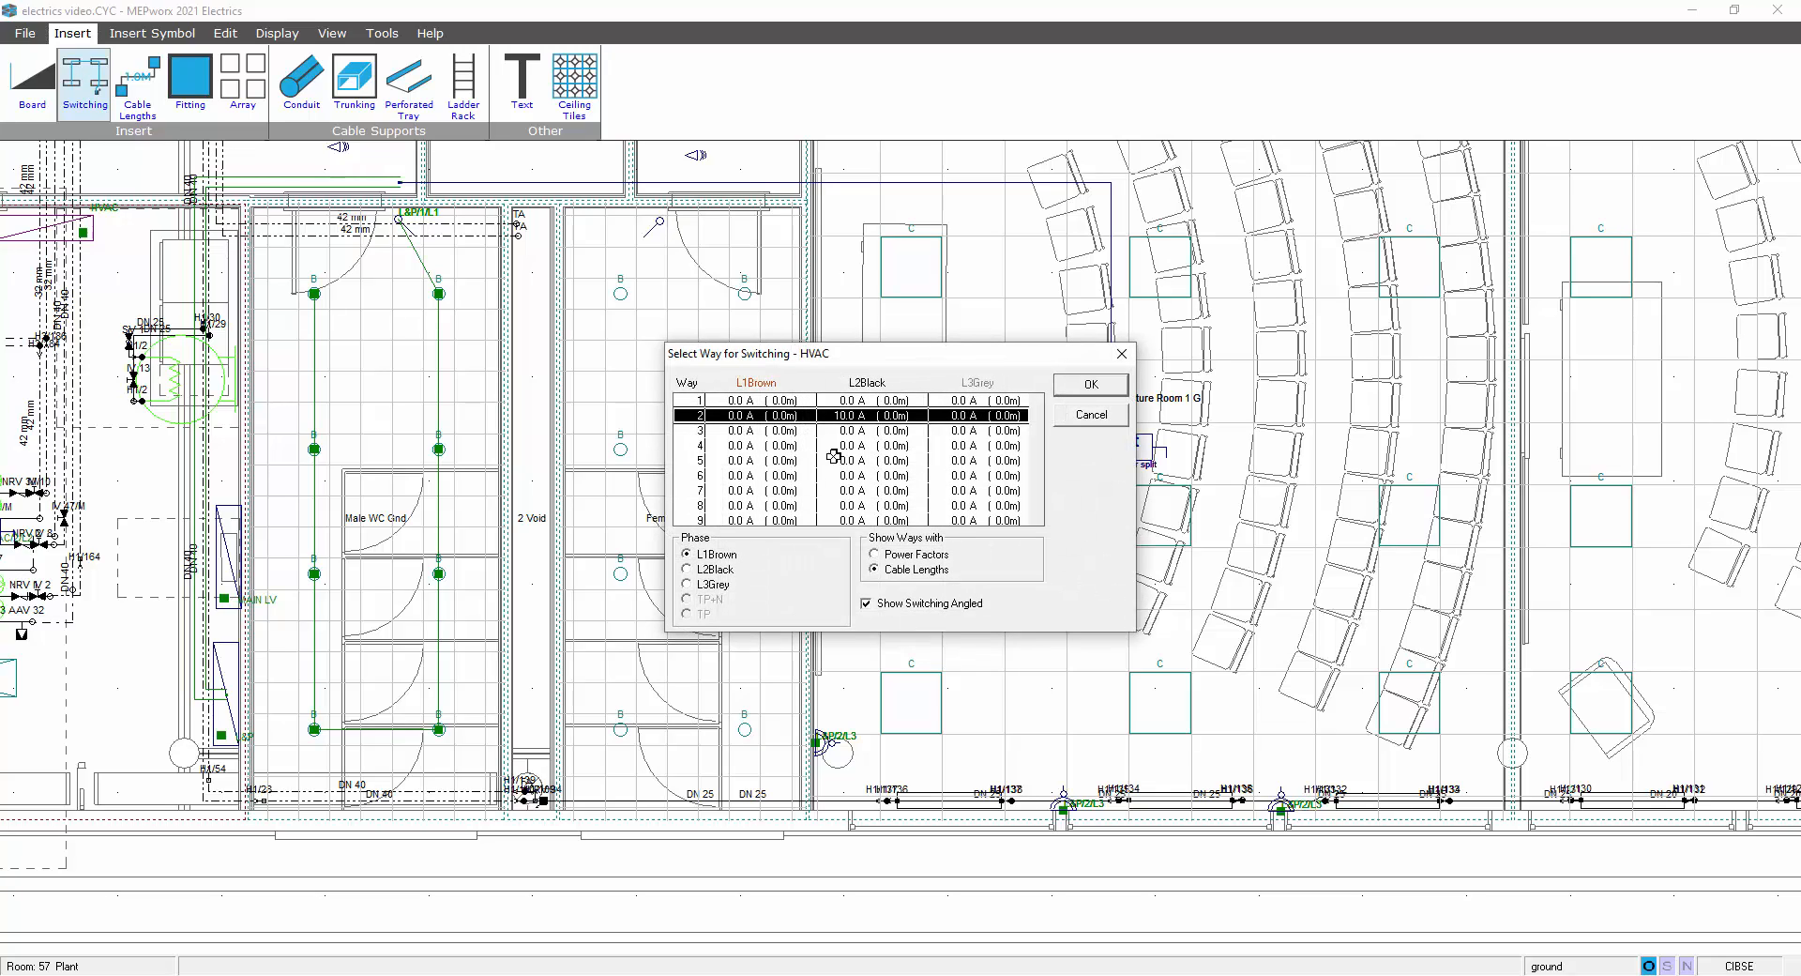
left_click(785, 432)
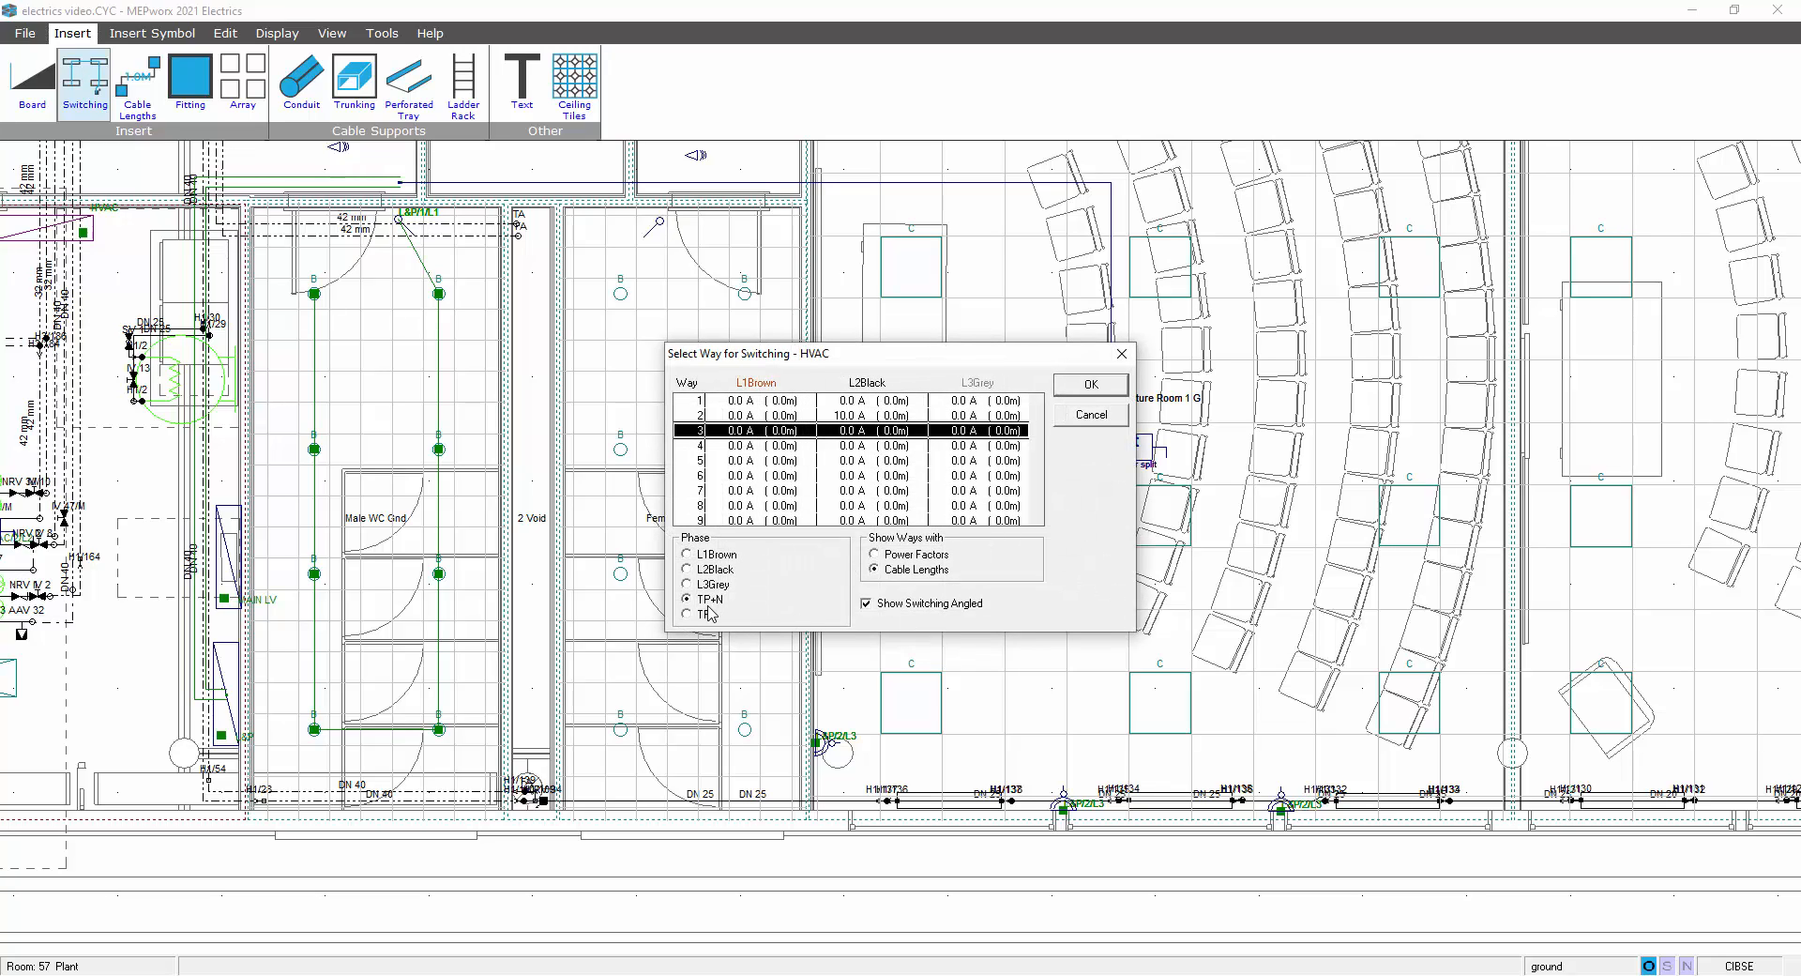
left_click(1092, 384)
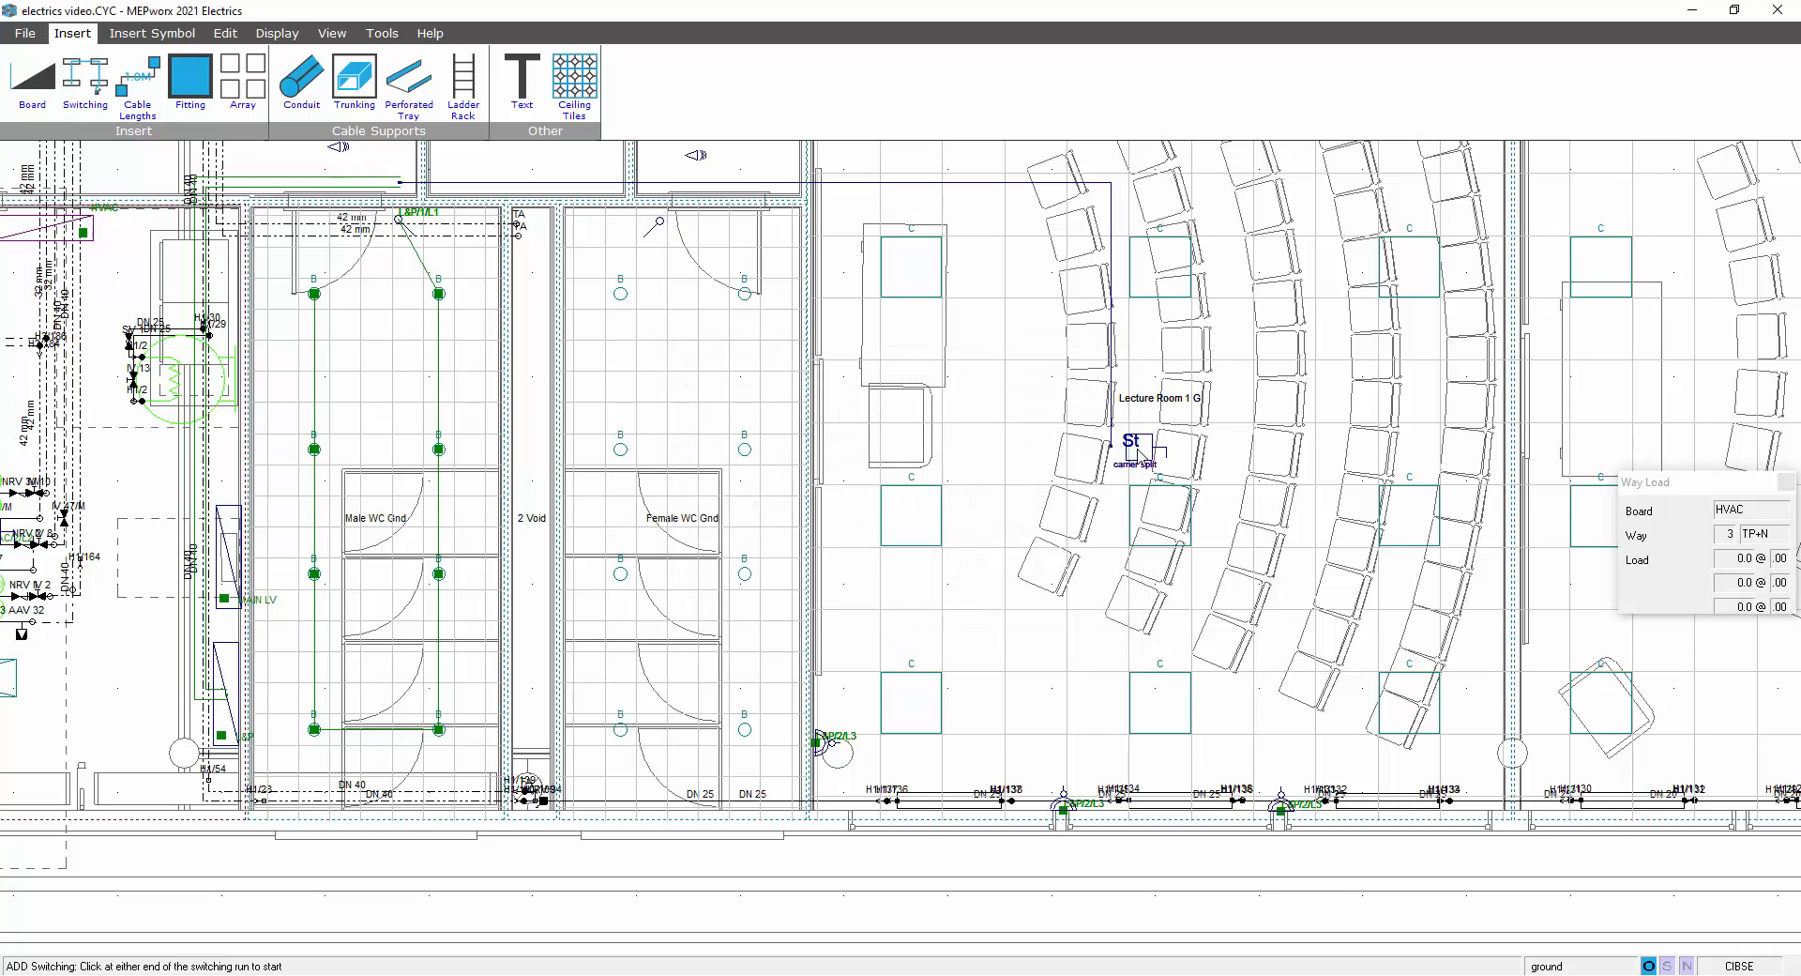
left_click(1138, 453)
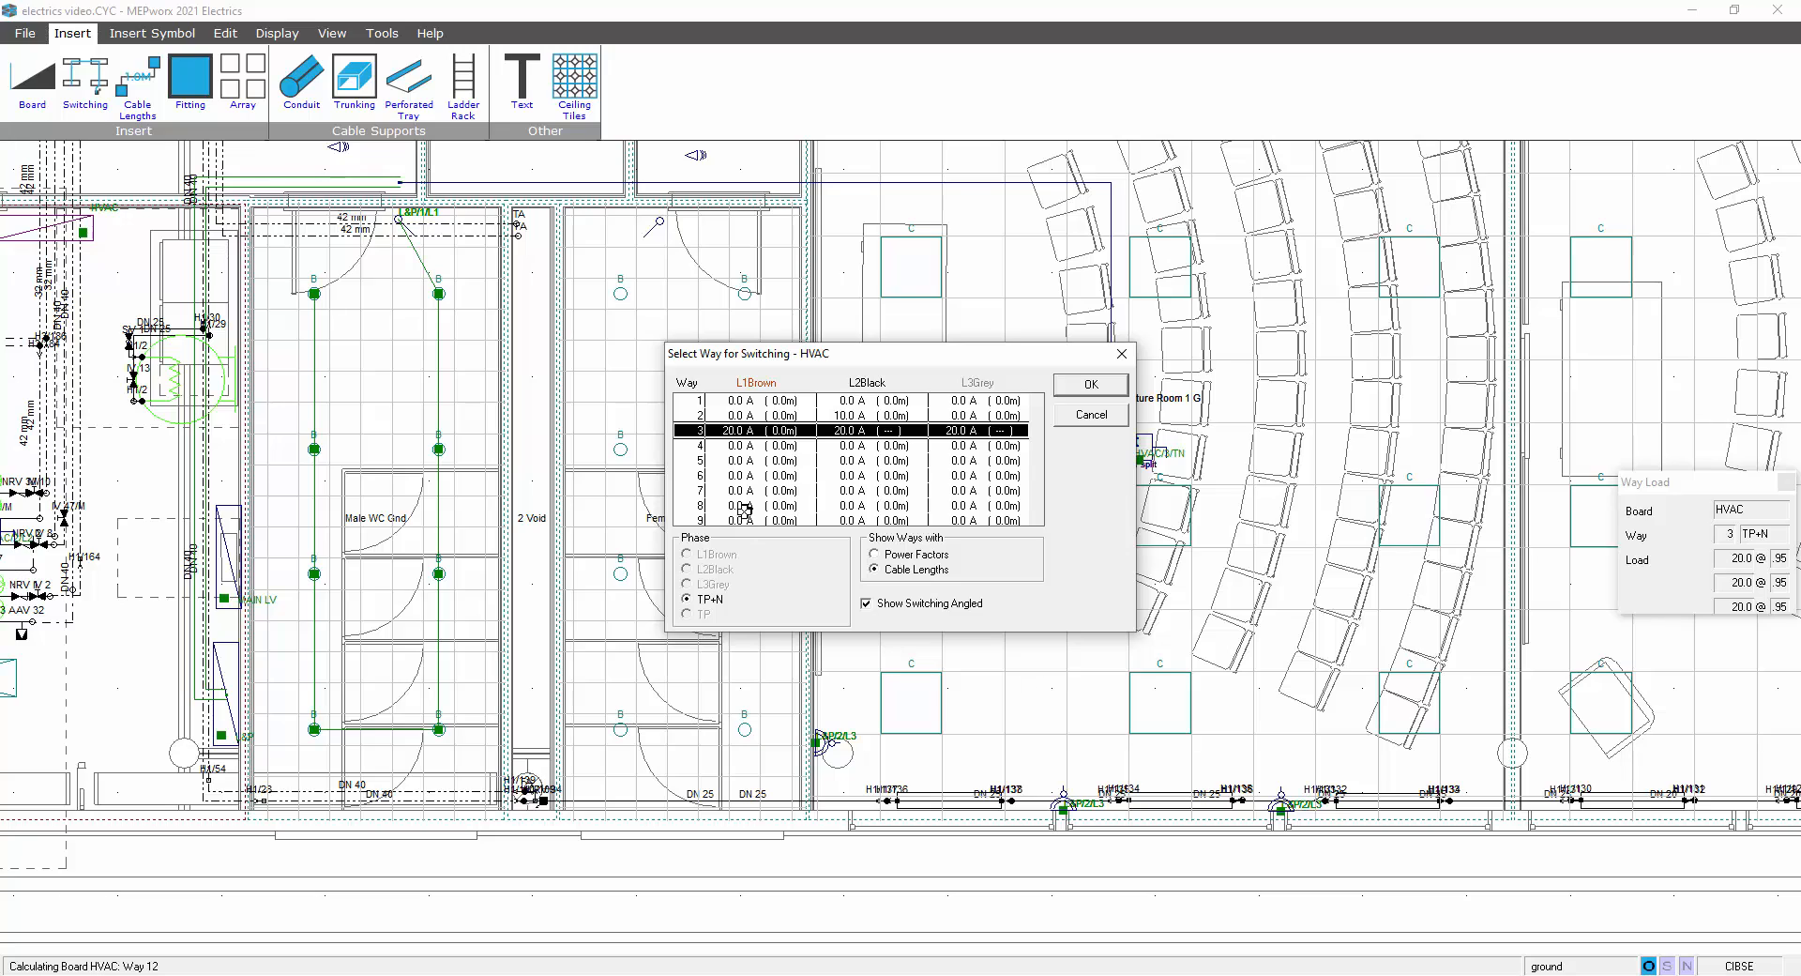
left_click(1122, 353)
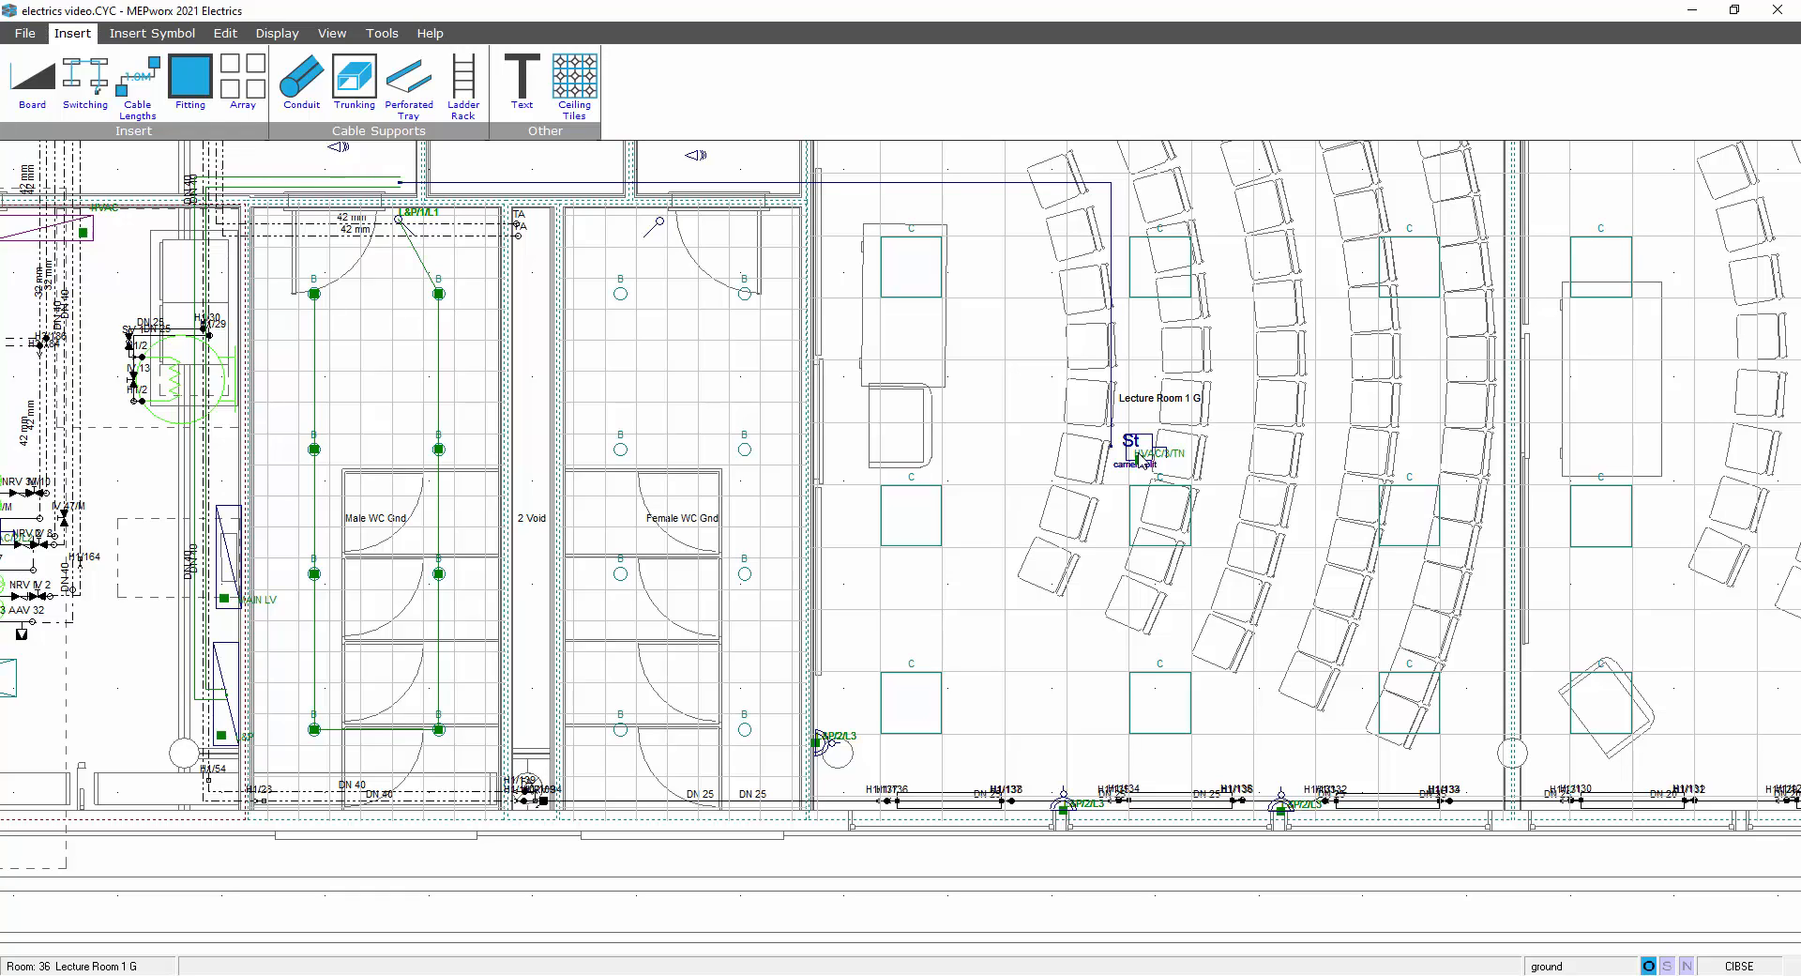
Step: Delete the carrier split unit's switching and the unit itself from Lecture Room 1
left_click(1140, 464)
key("Delete")
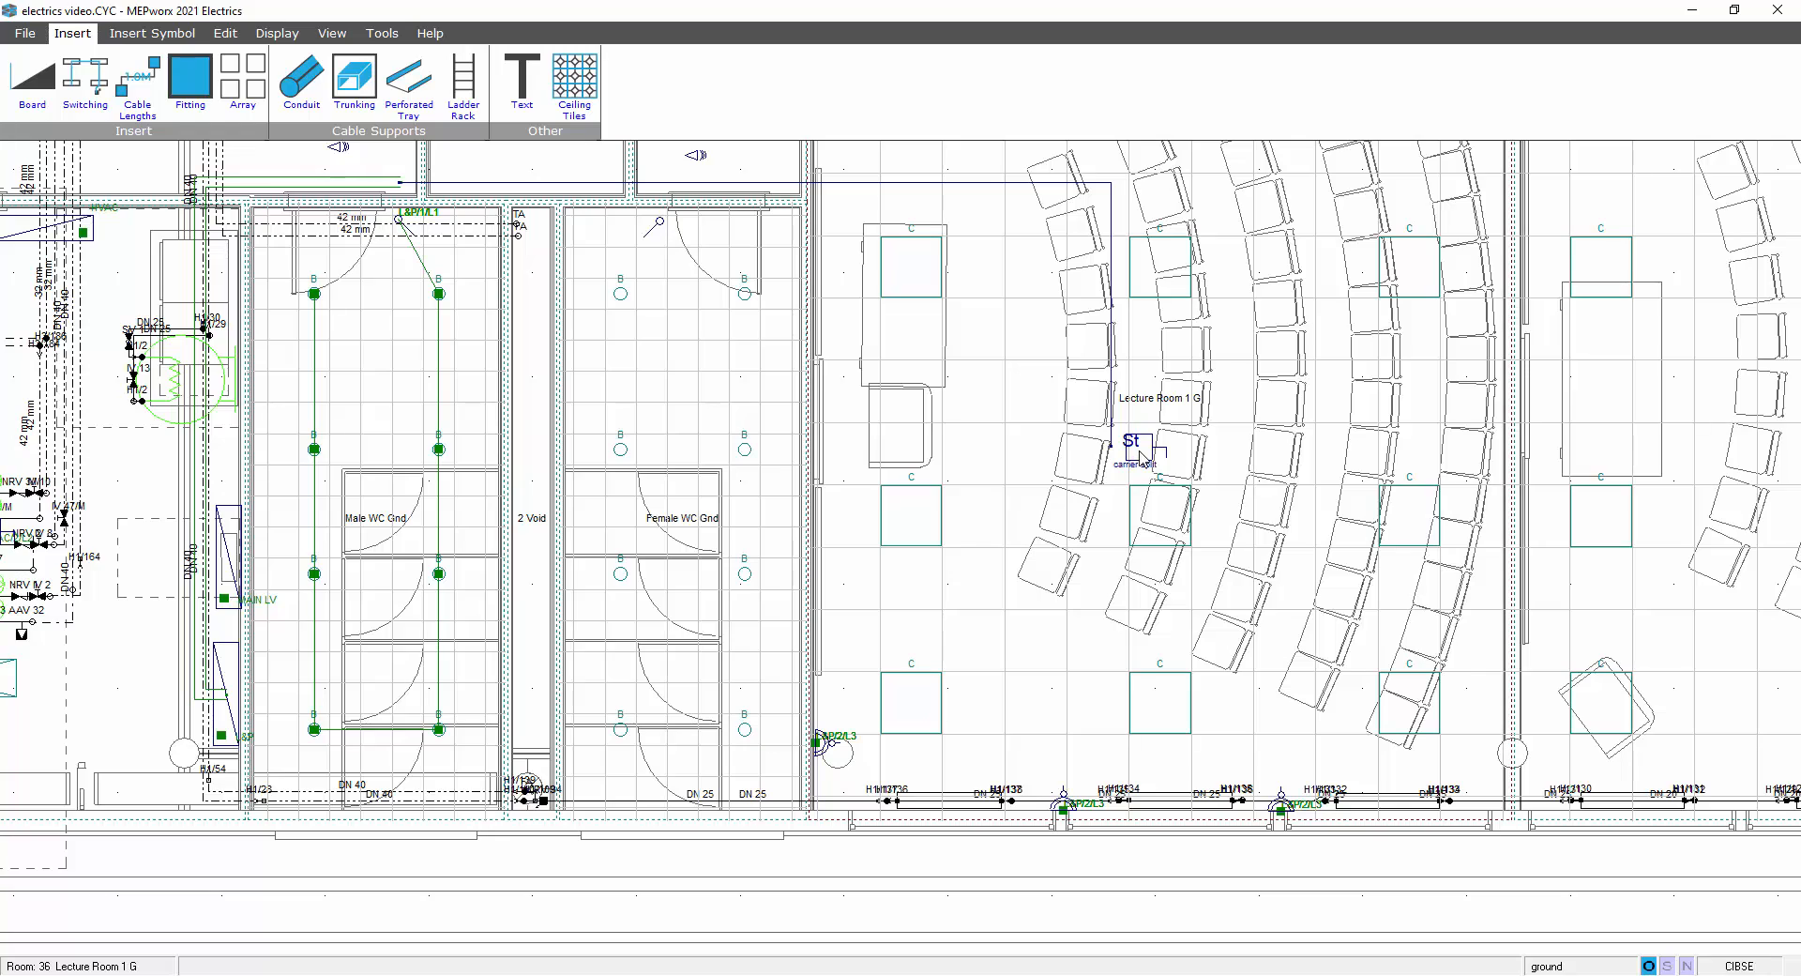
key("Delete")
Step: Remove the way 2 L3 switching from the rightmost socket on Lecture Room 1's lower wall
scroll(1286, 817, "up", 2)
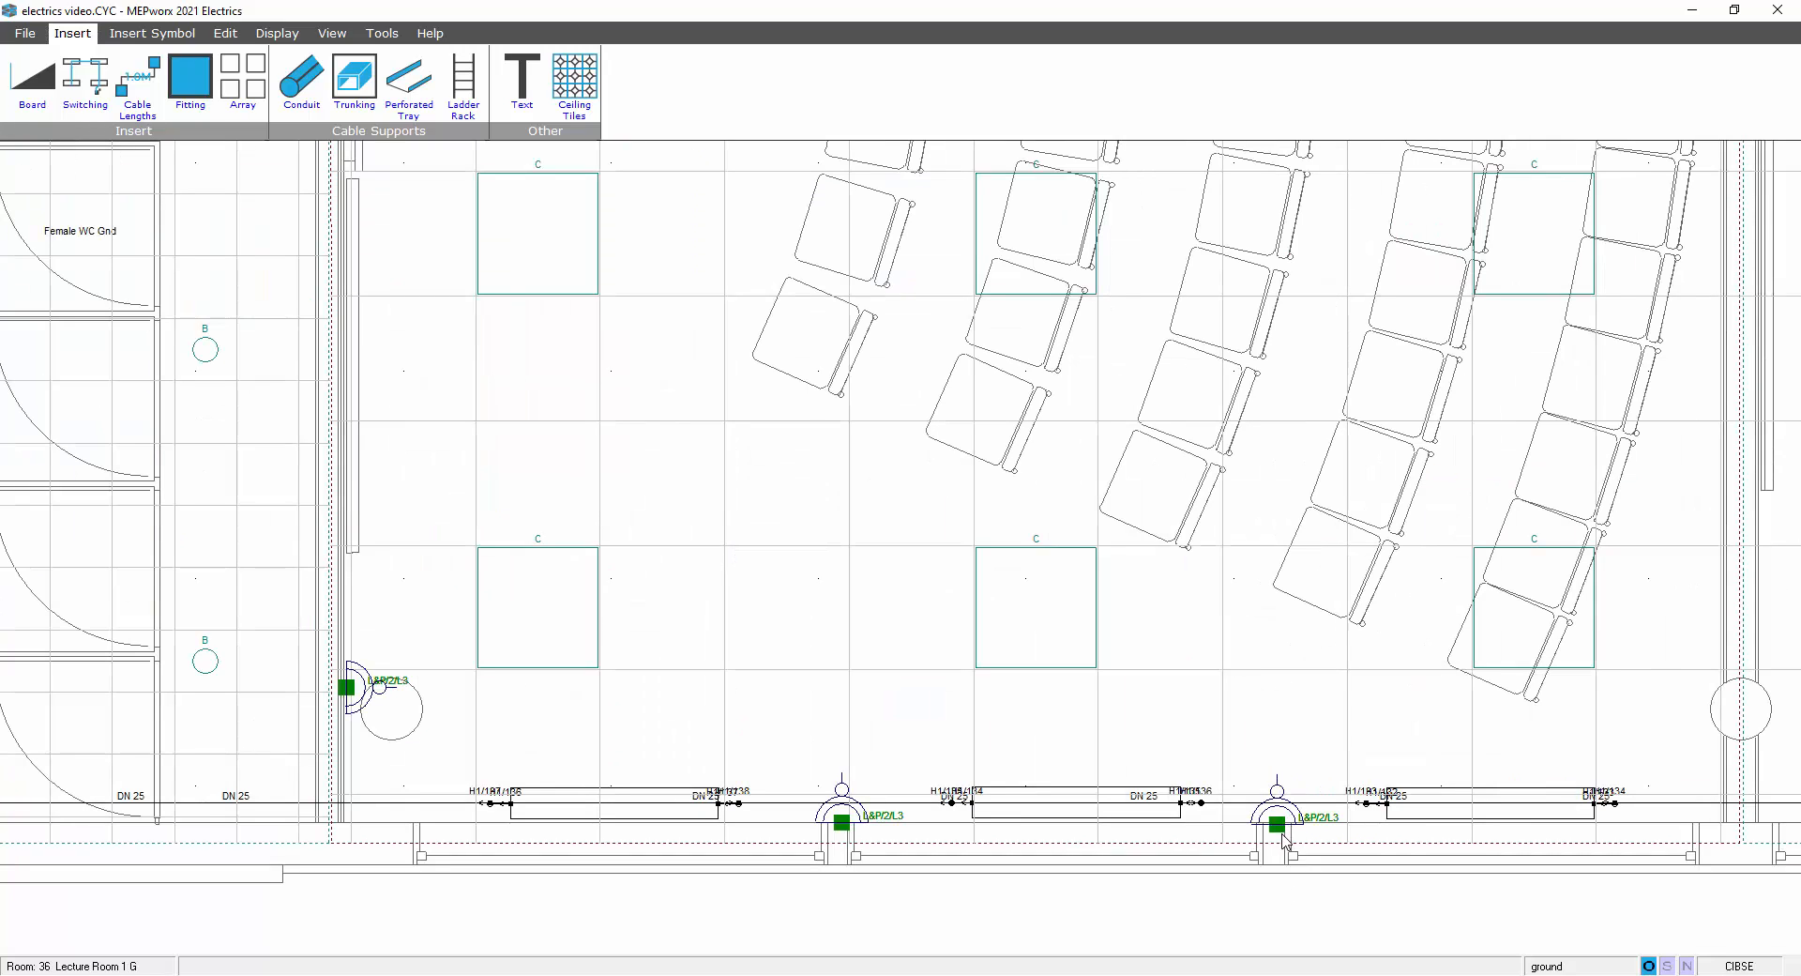
left_click(1278, 824)
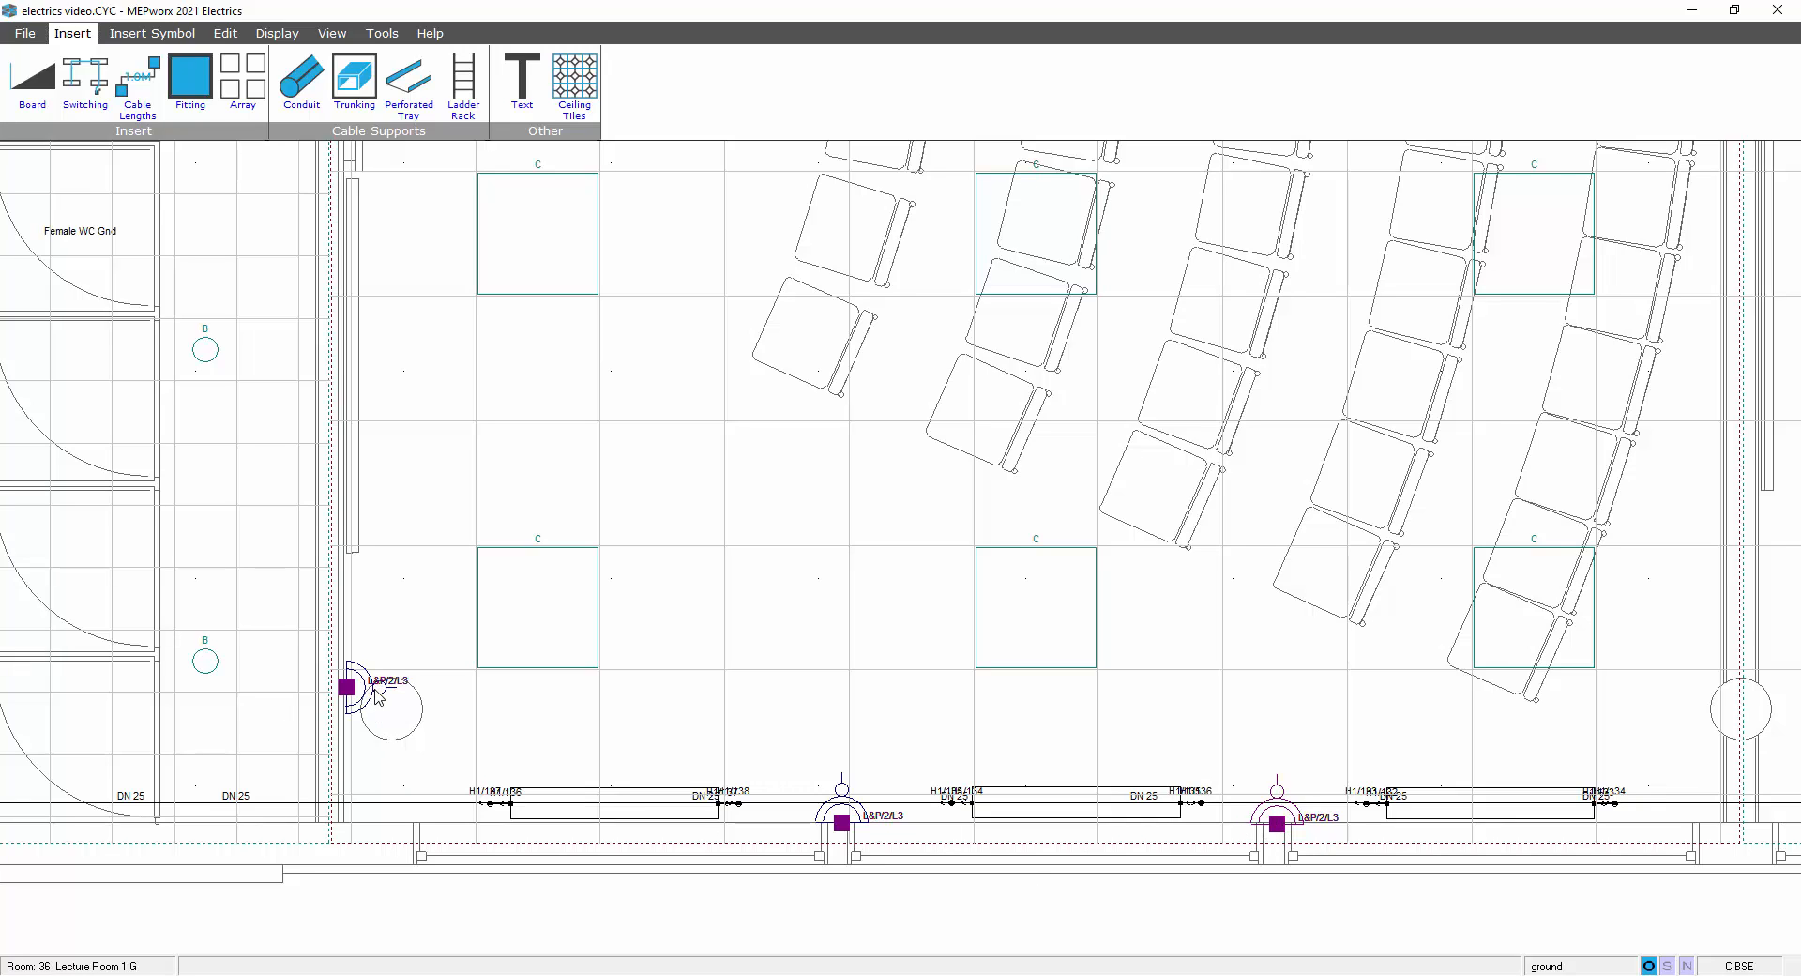
left_click(1276, 830)
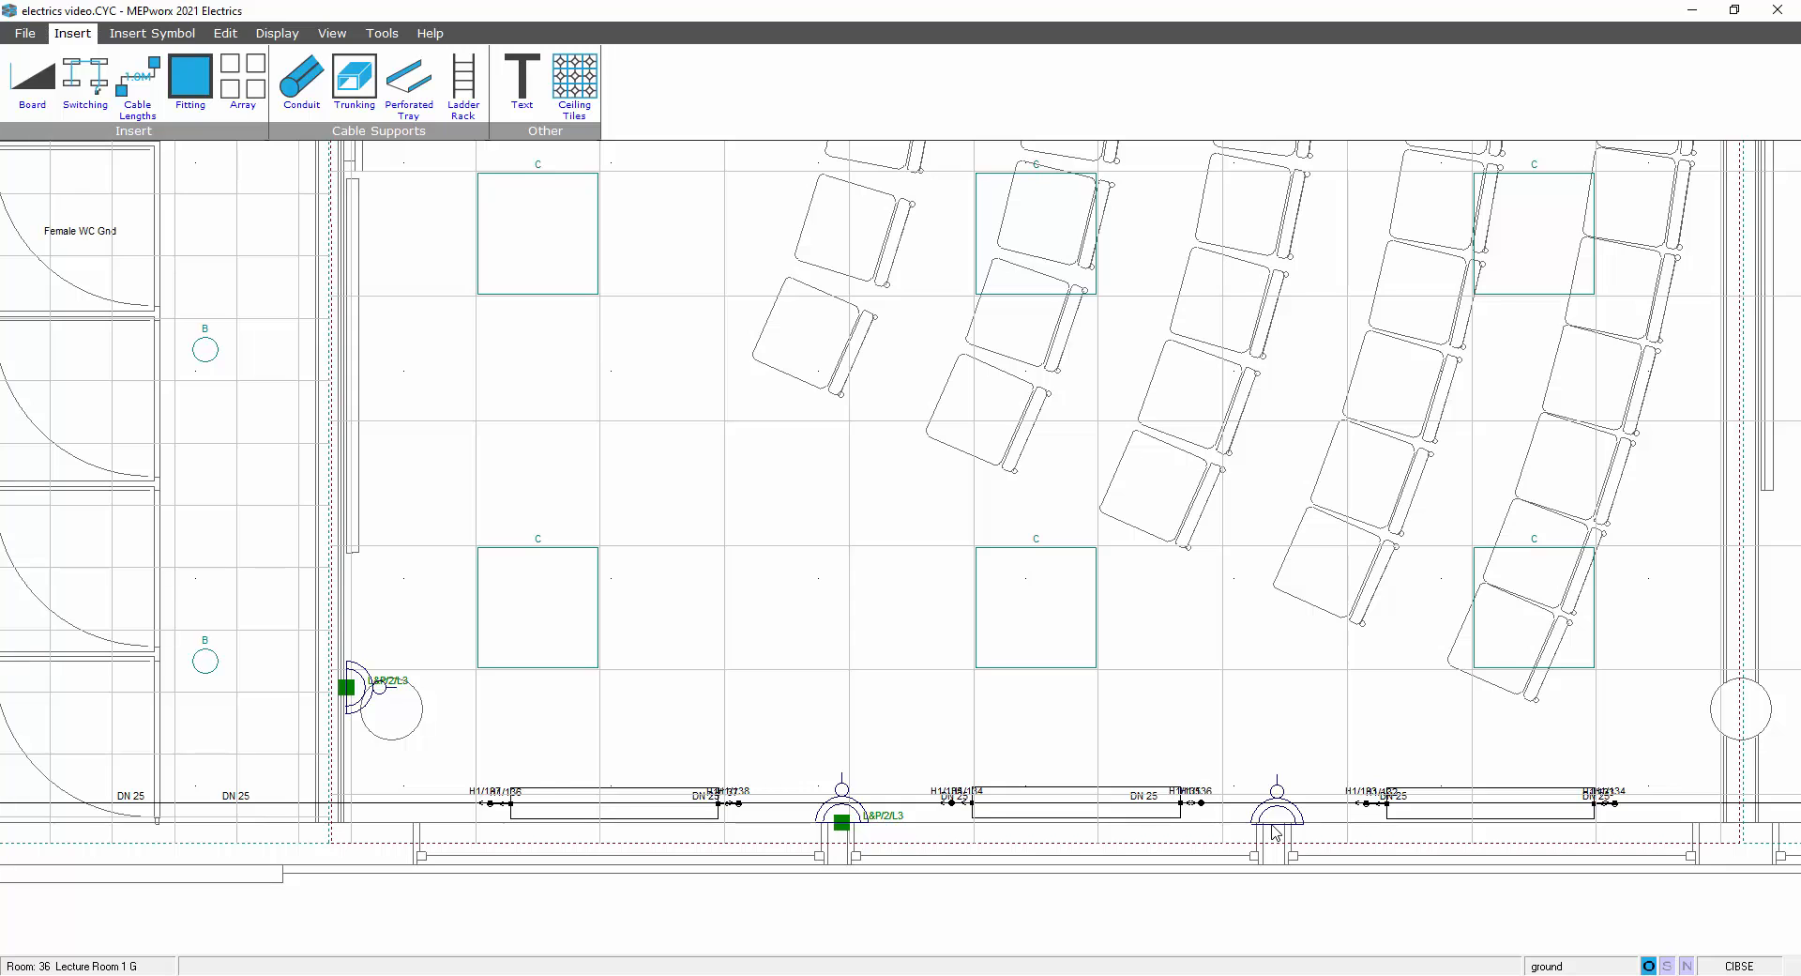
Step: Examine the FCU009 name plate load details in the Plant room and accept the dialog
scroll(1164, 825, "down", 2)
scroll(1156, 824, "down", 2)
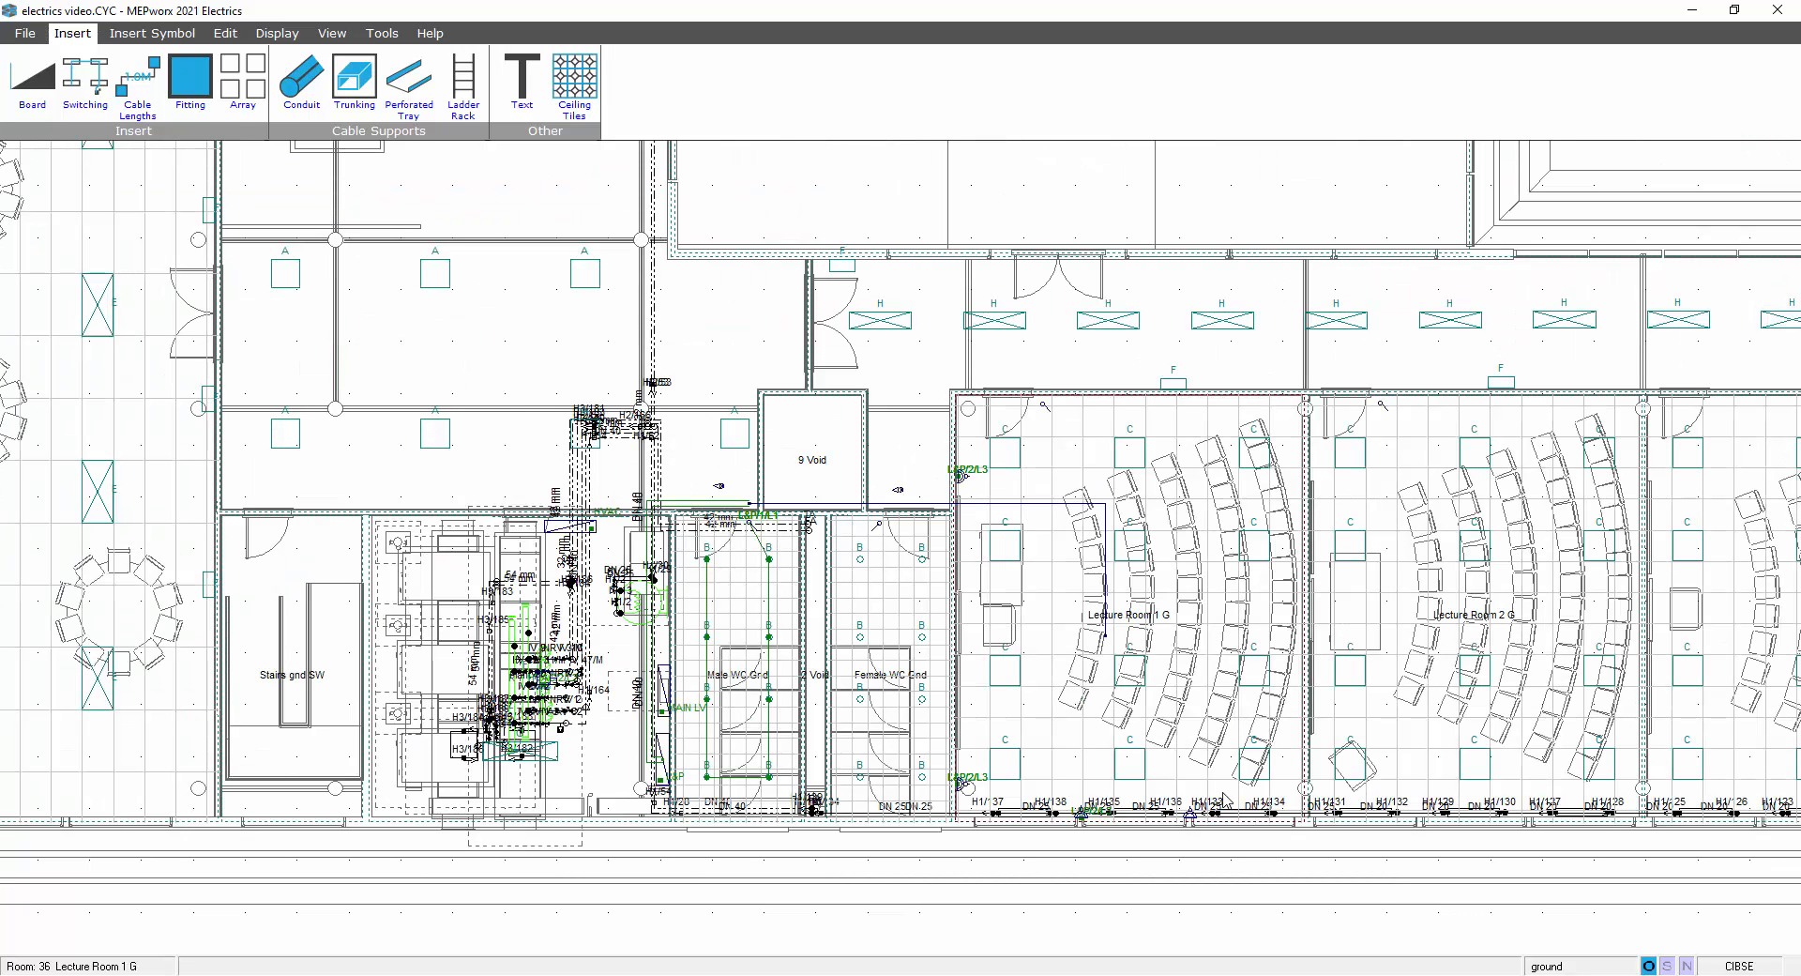
middle_click_drag(641, 658, 720, 660)
scroll(622, 662, "up", 4)
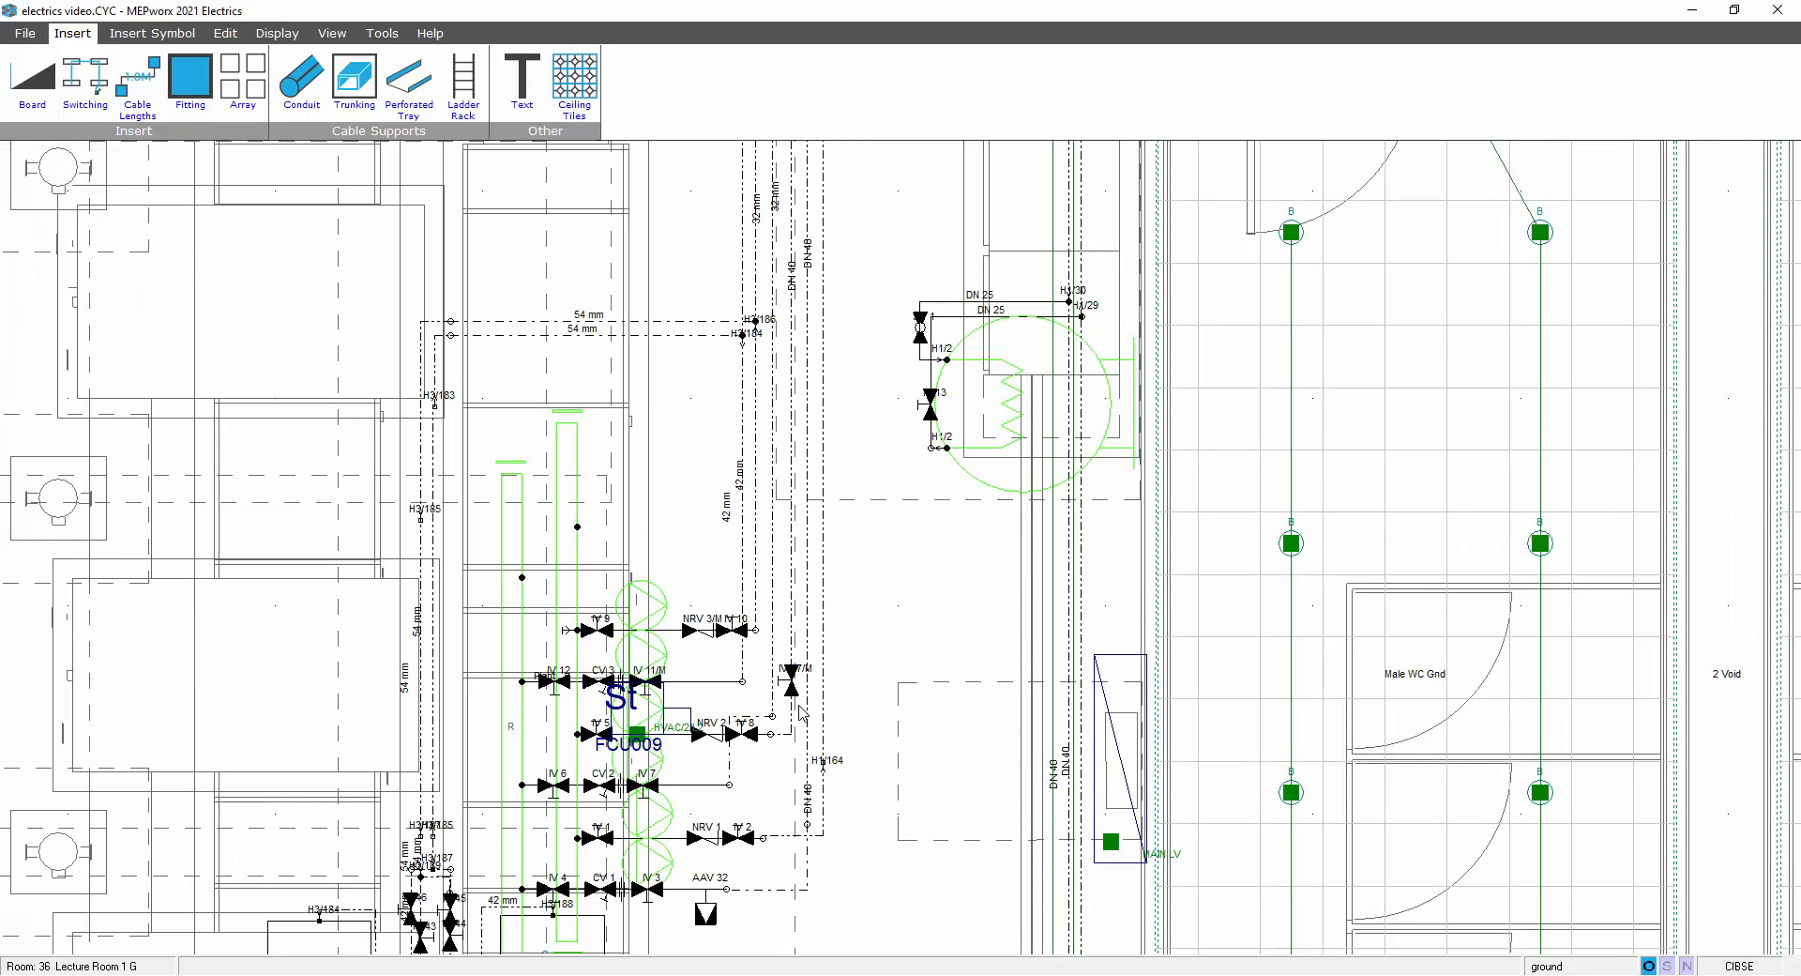
double_click(640, 741)
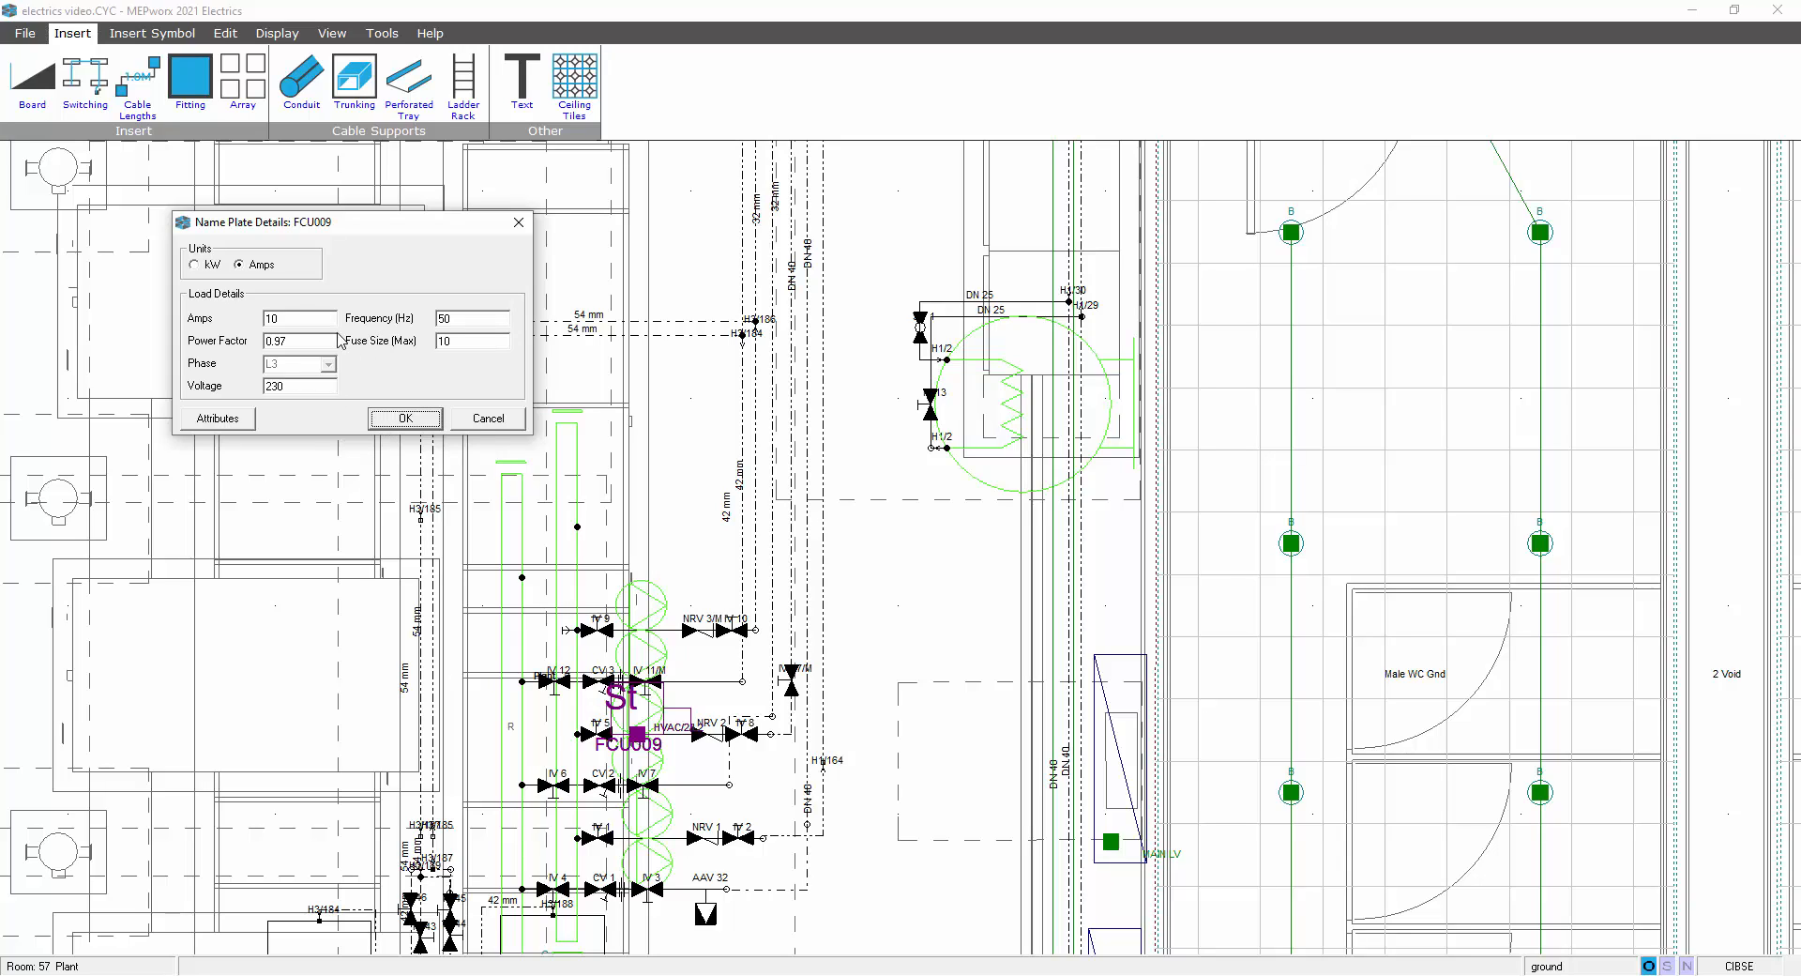
left_click(297, 320)
left_click_drag(296, 319, 256, 309)
left_click(413, 423)
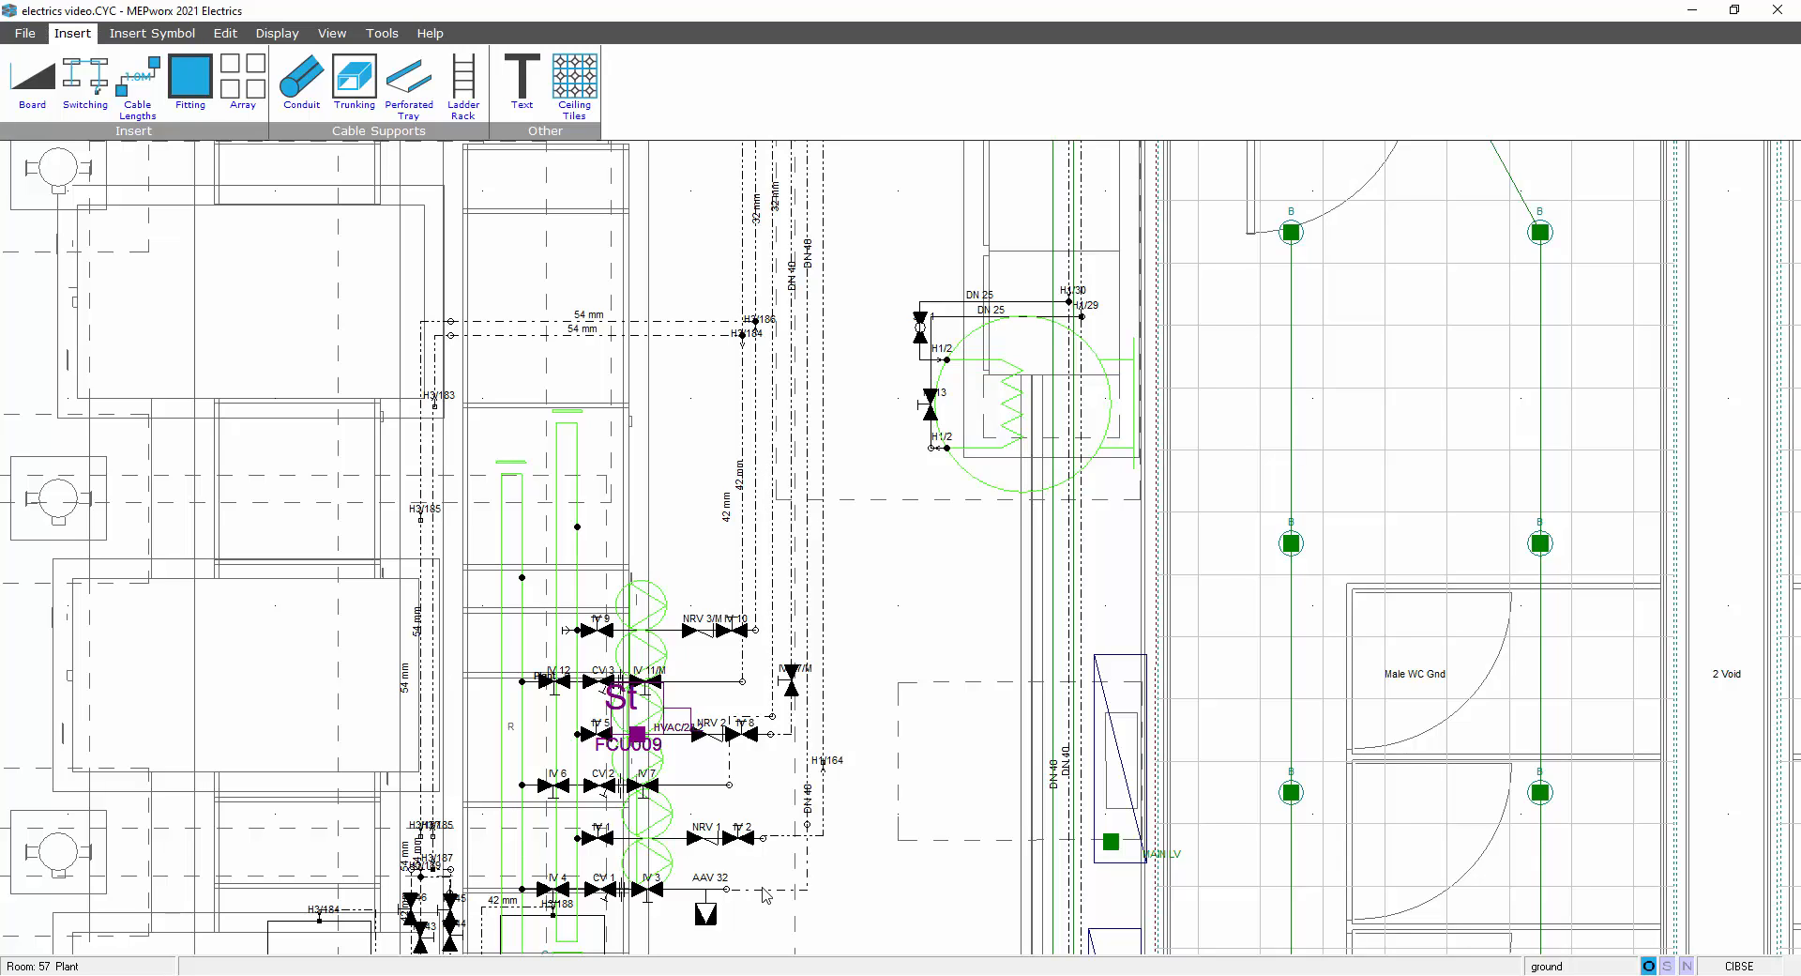
Step: Examine the name plate load details of the open Plan FCUs and LTHW LABS S plant items, leaving both unsaved
double_click(639, 638)
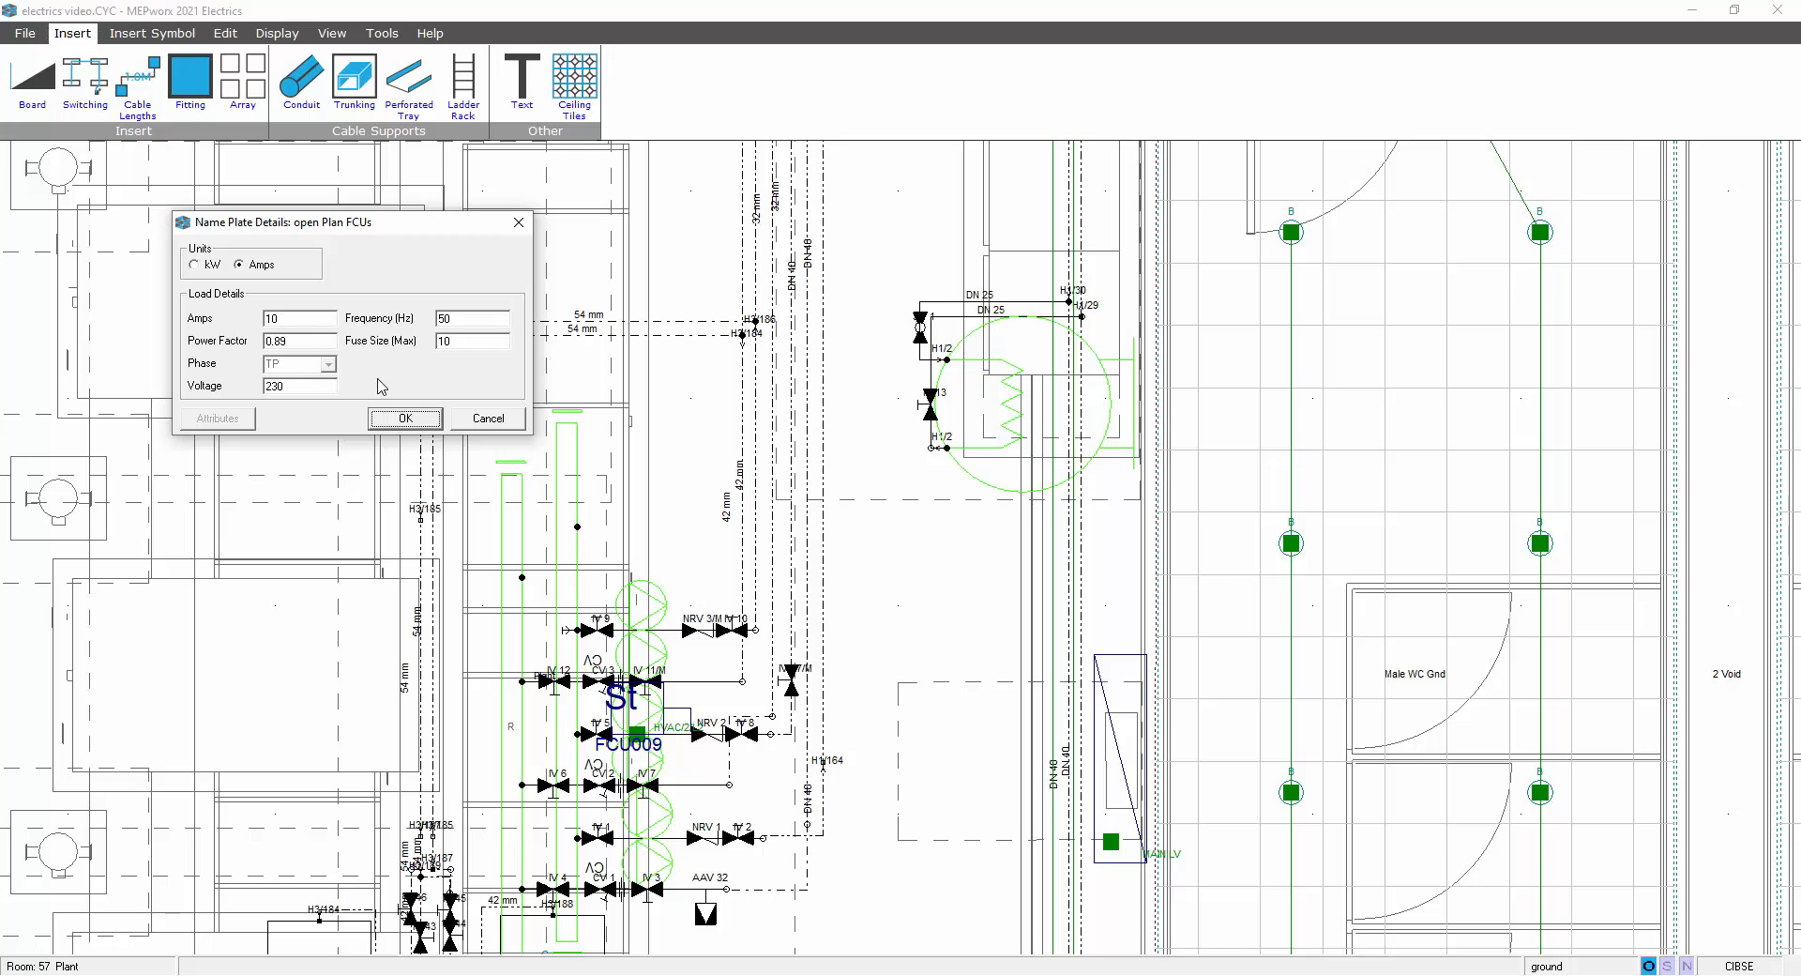
left_click(476, 424)
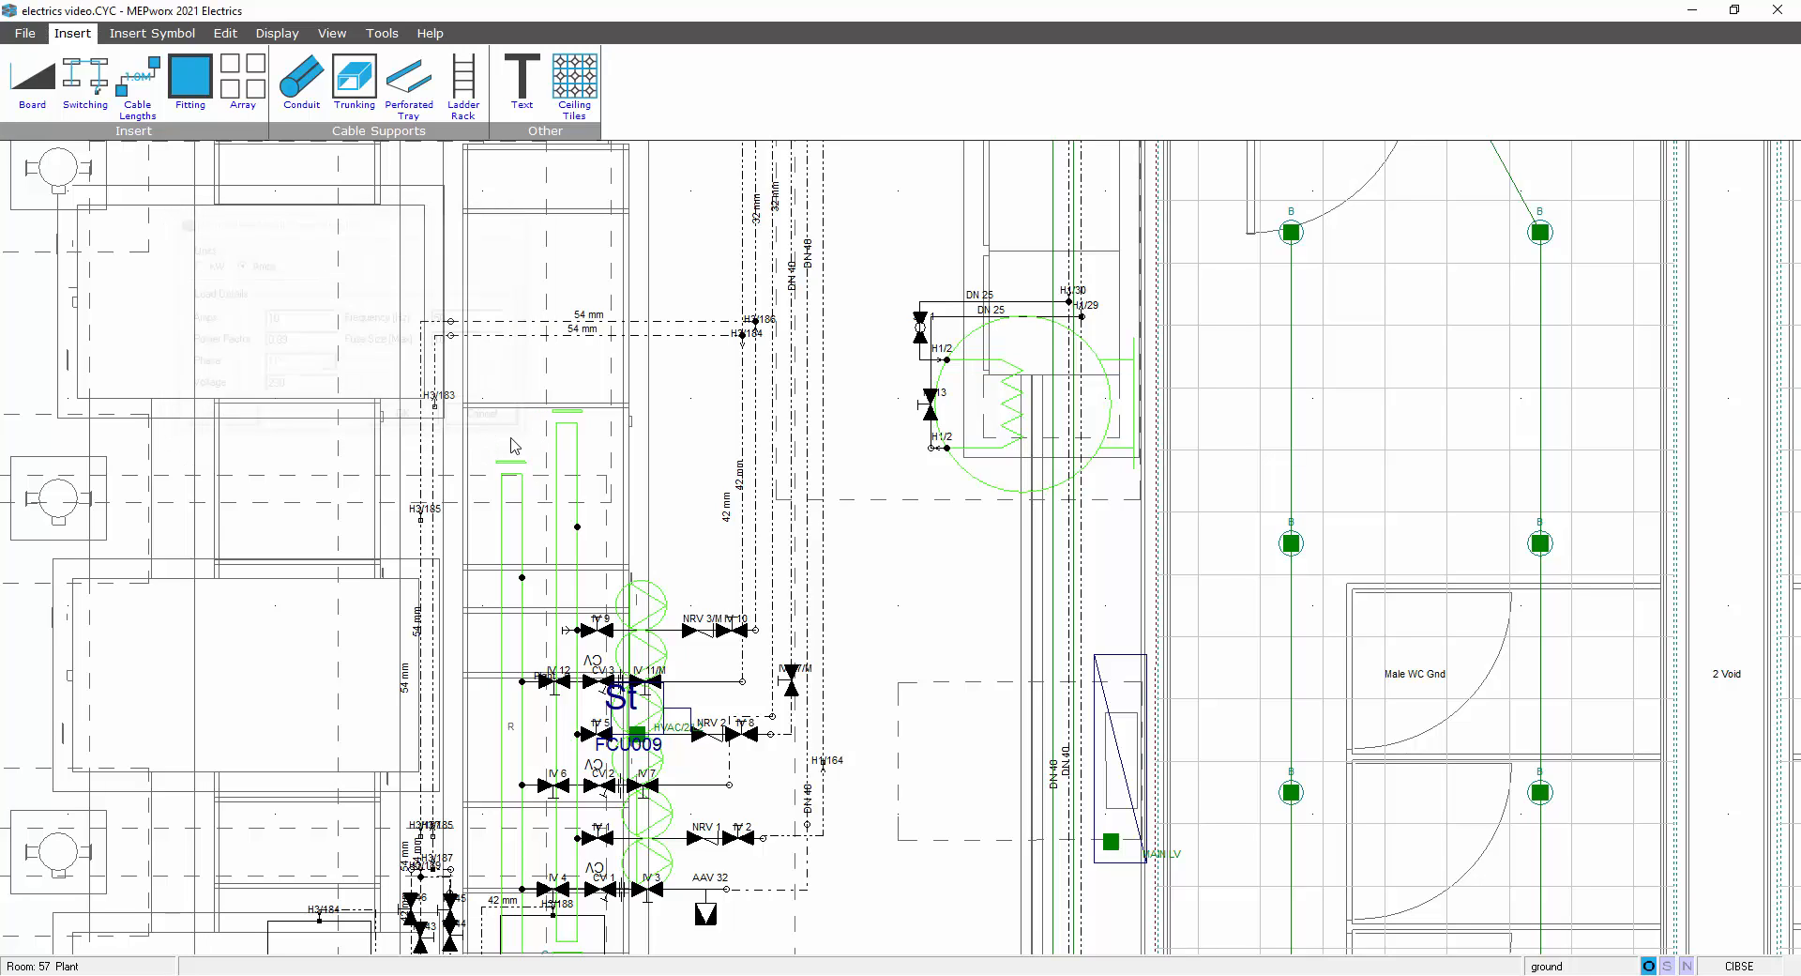
double_click(645, 847)
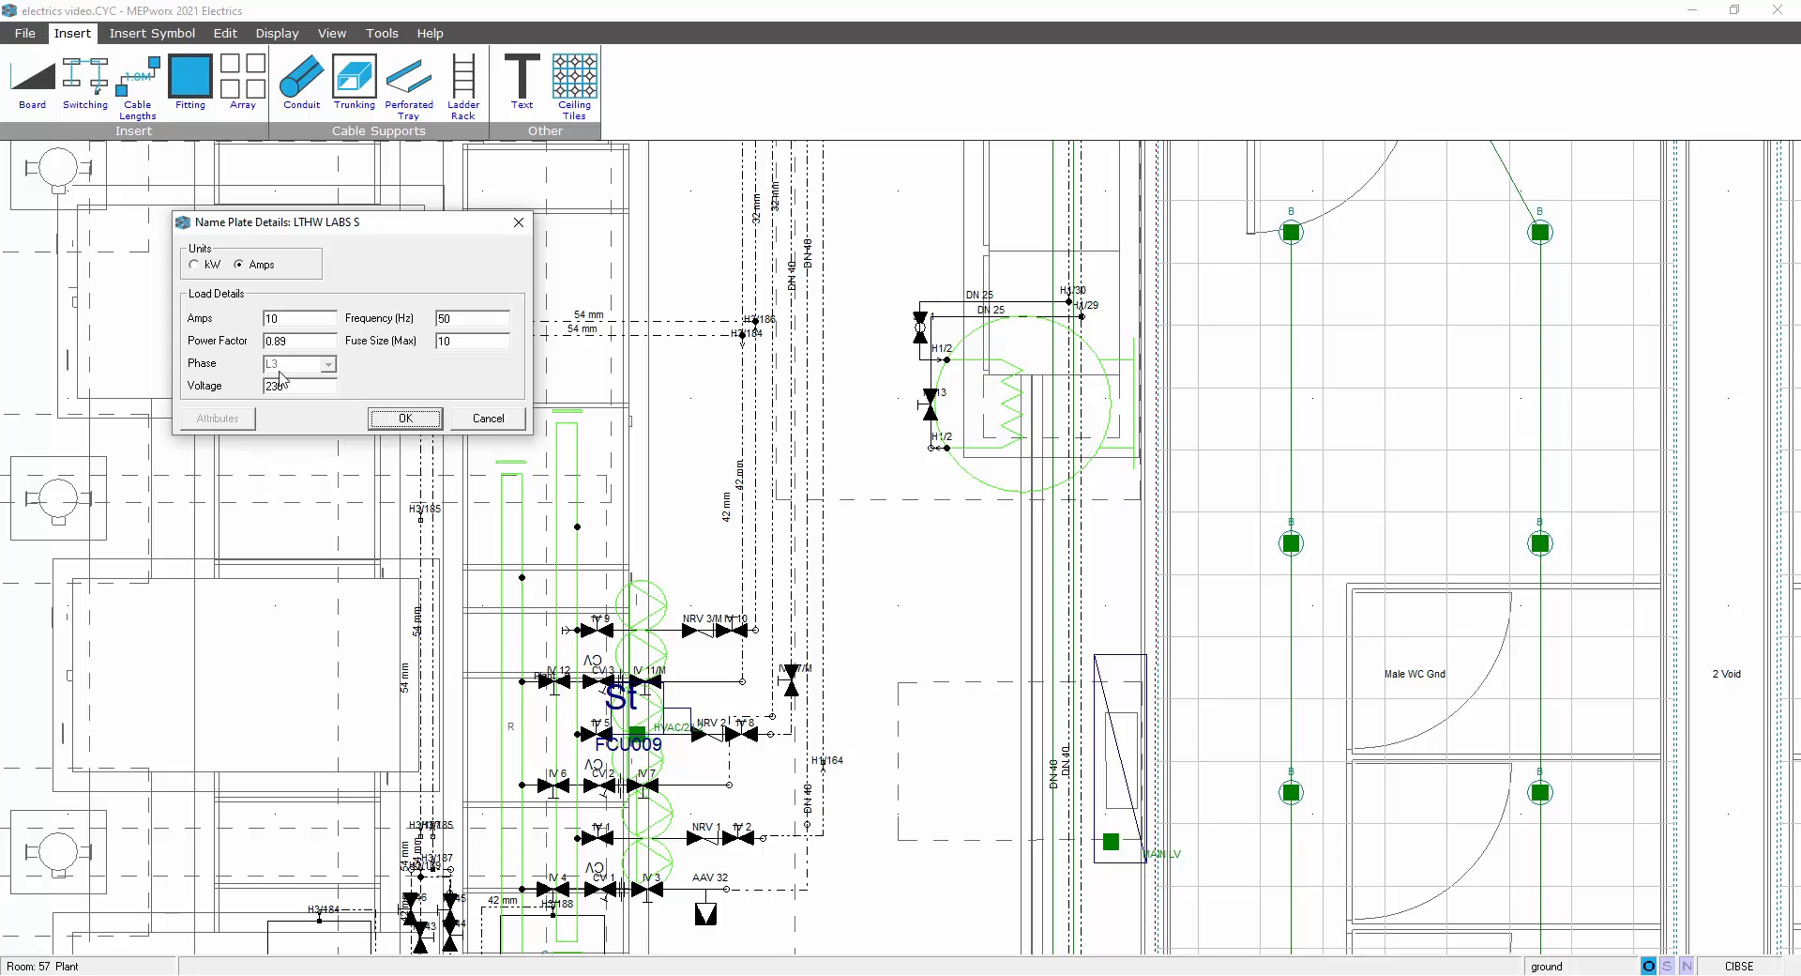
left_click(519, 224)
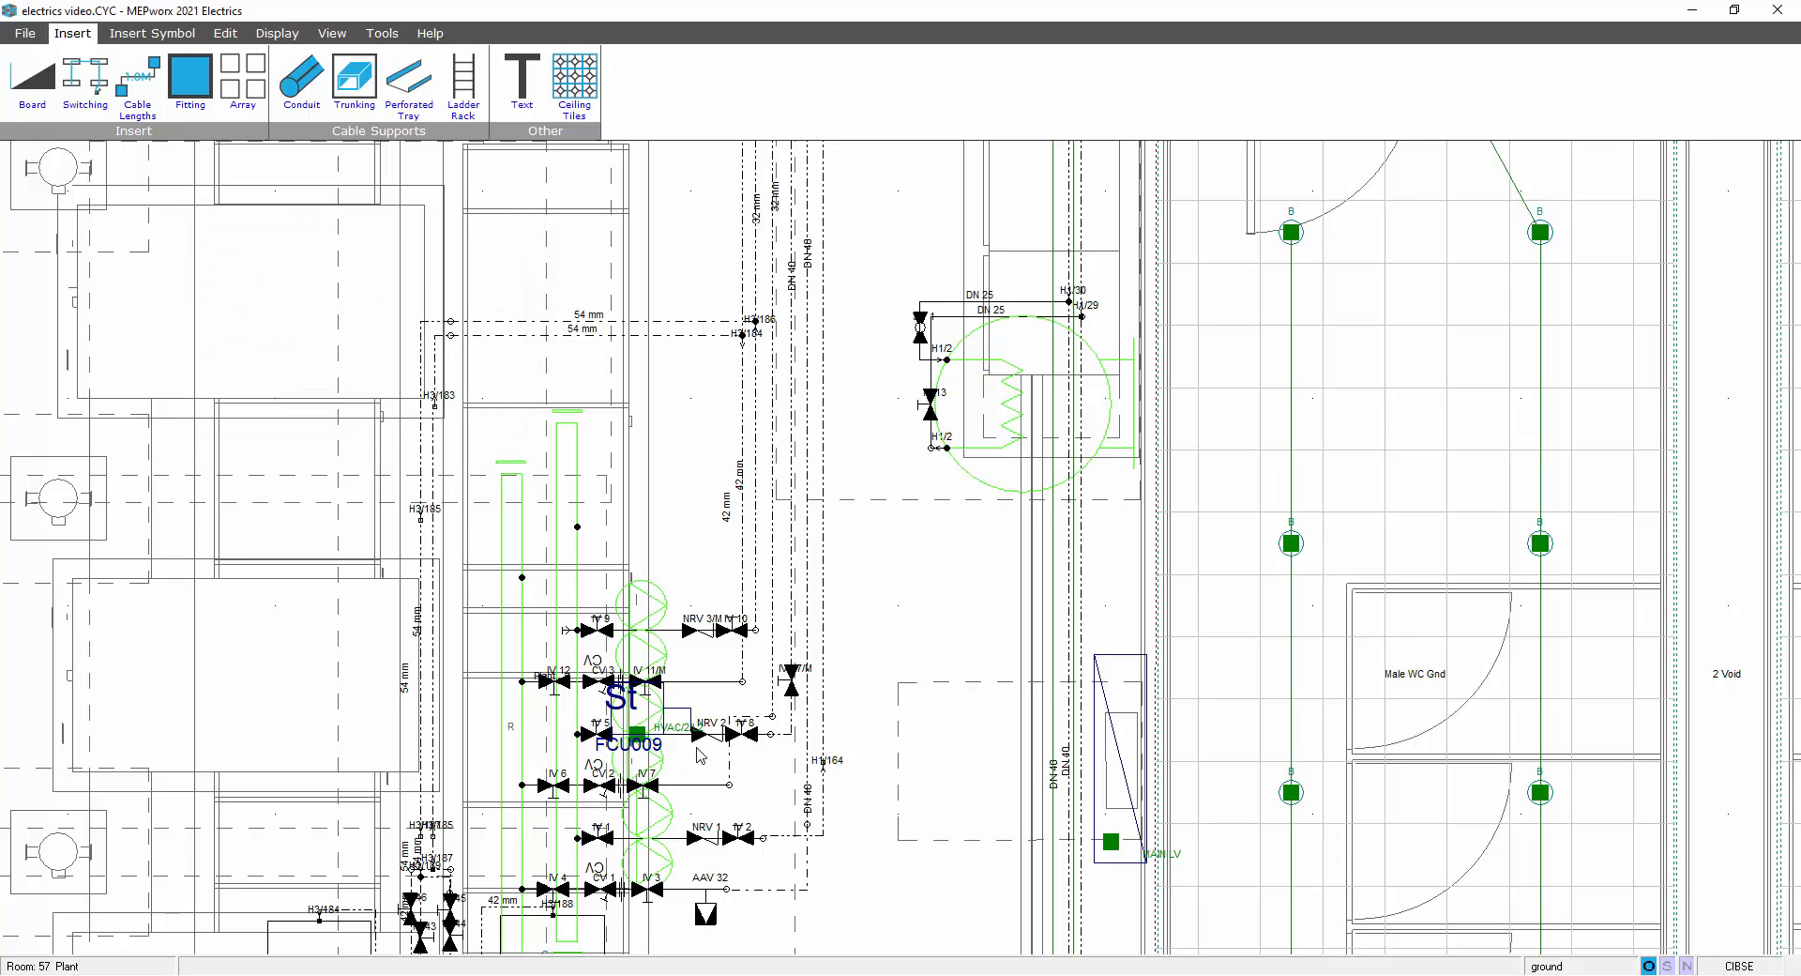